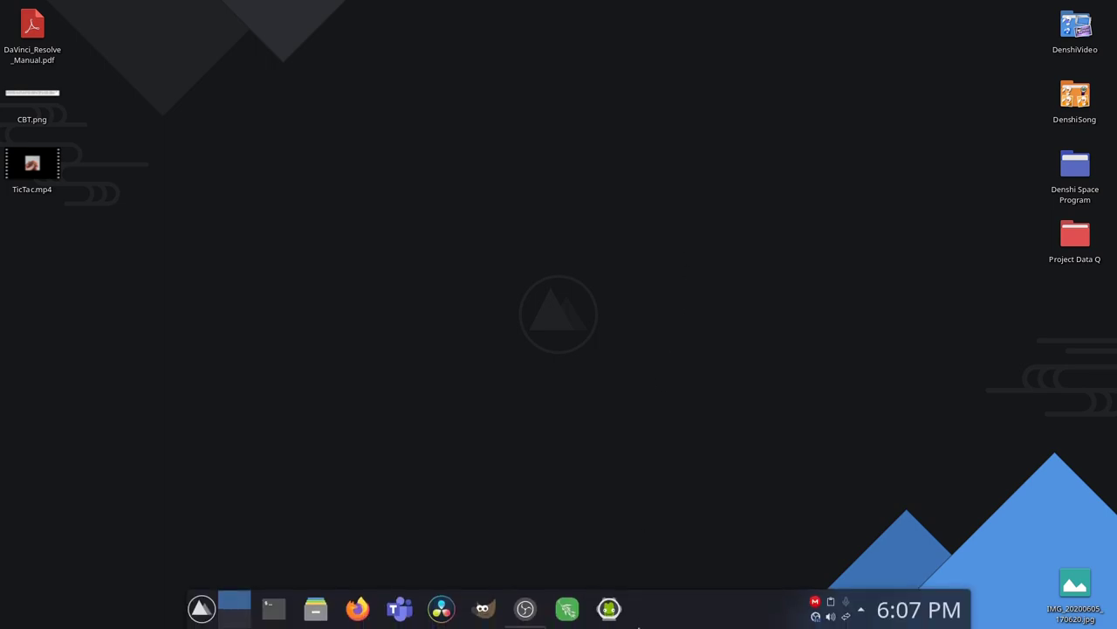
right_click(642, 611)
click(656, 441)
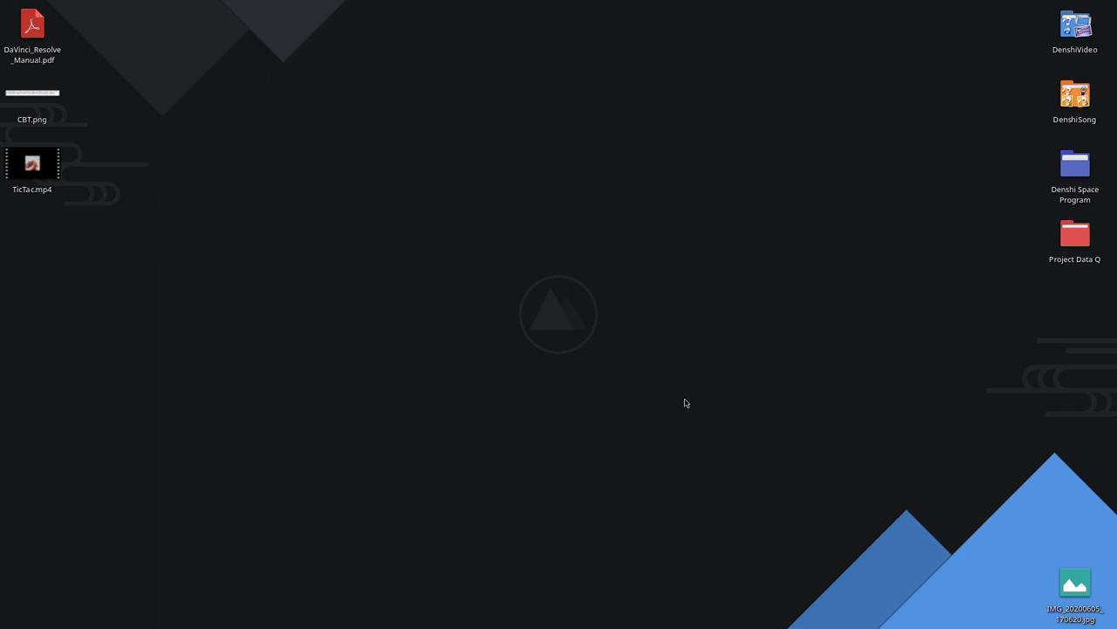
- Launch KSysGuard, move its window toward the middle of the desktop, and display the System Load graphs
key(super)
text(sys)
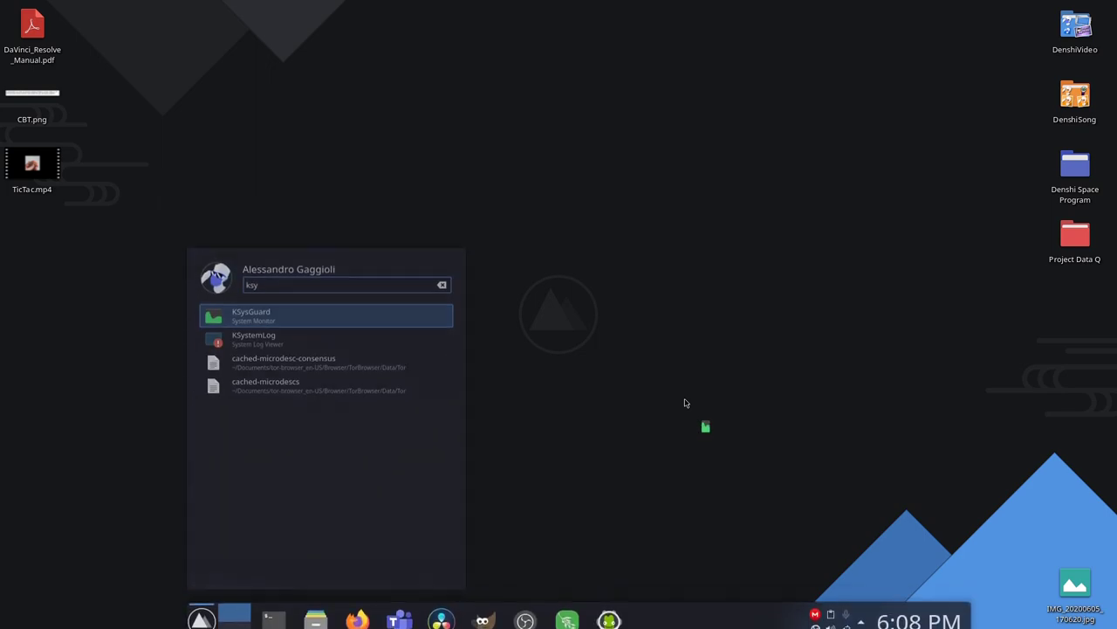
key(Return)
drag(301, 15, 474, 54)
click(267, 78)
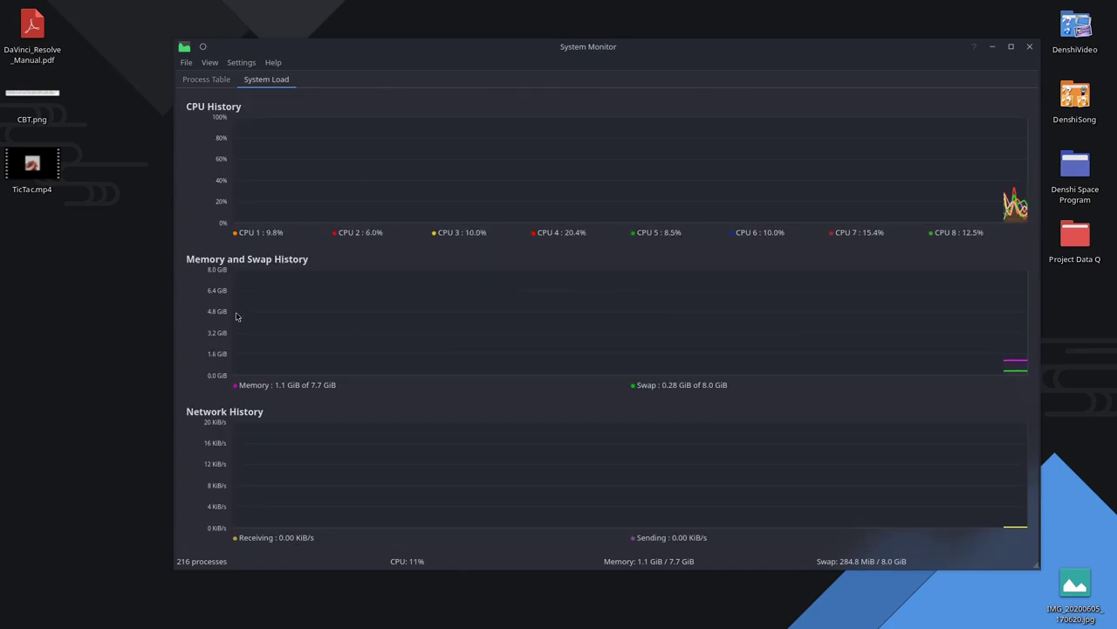
mouse_move(273, 381)
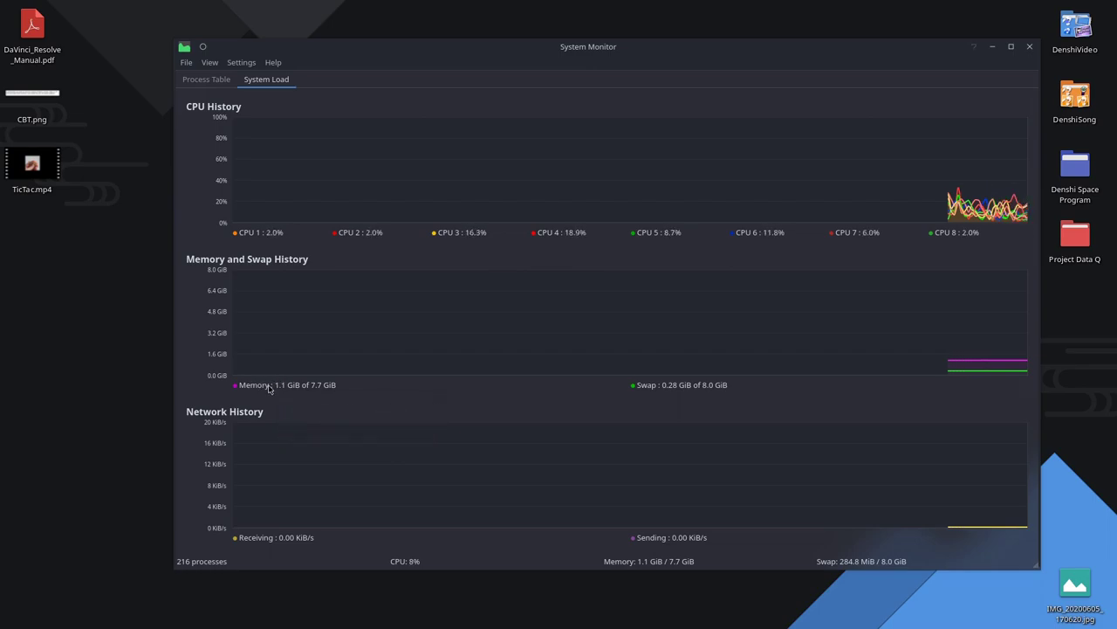
mouse_move(608, 624)
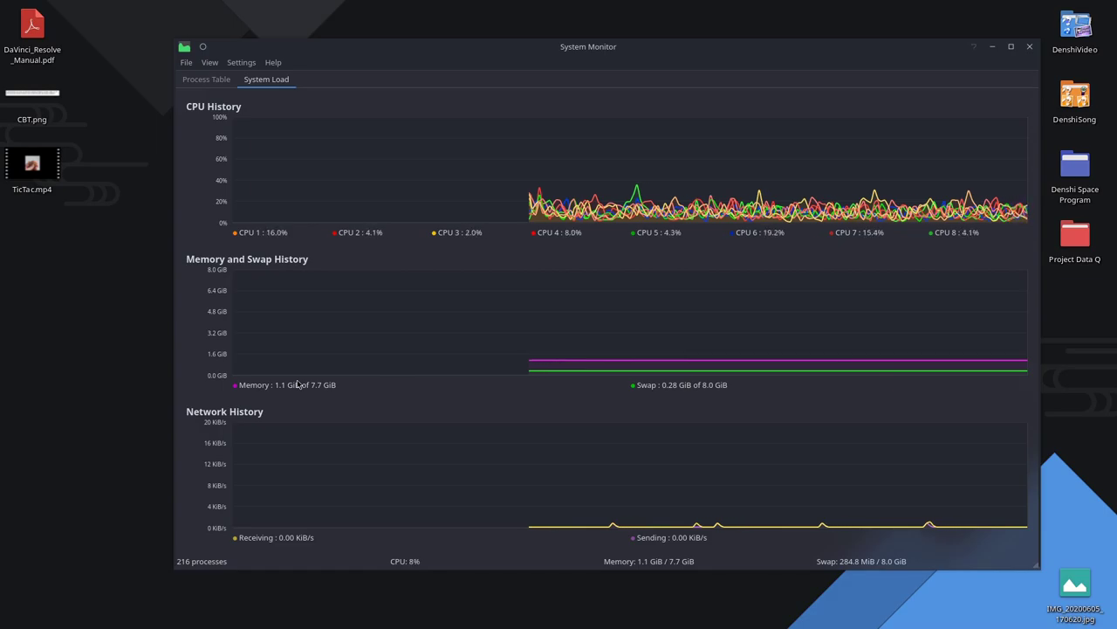
- Shift the System Monitor window aside and open the Dolphin file manager
drag(476, 55, 418, 55)
click(312, 609)
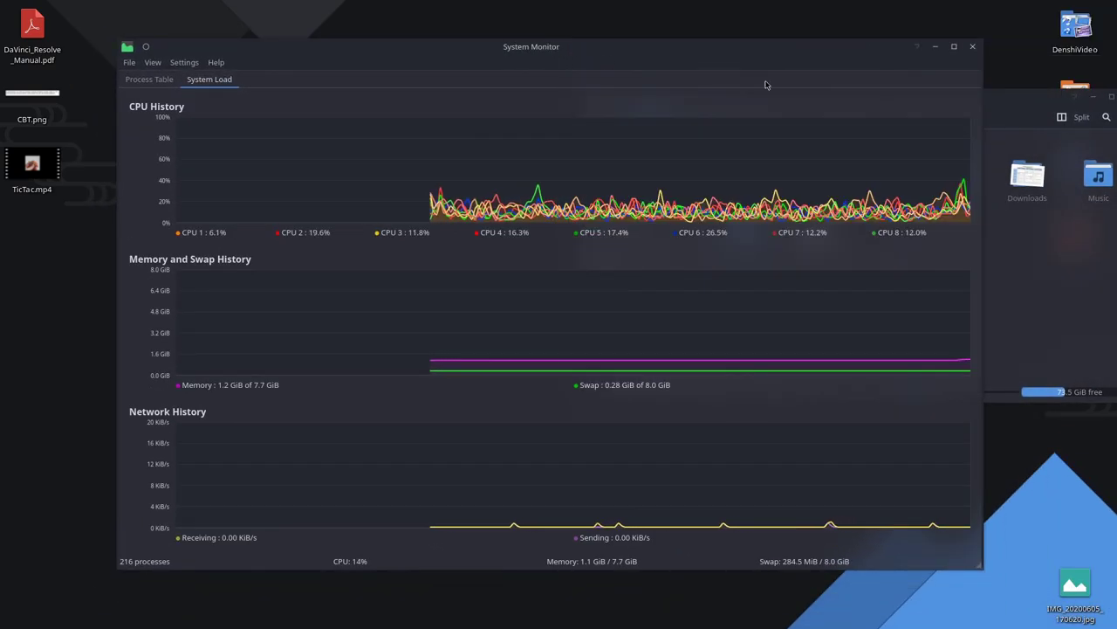
- Launch K3b from the application launcher, move its window down, and close it again
key(super)
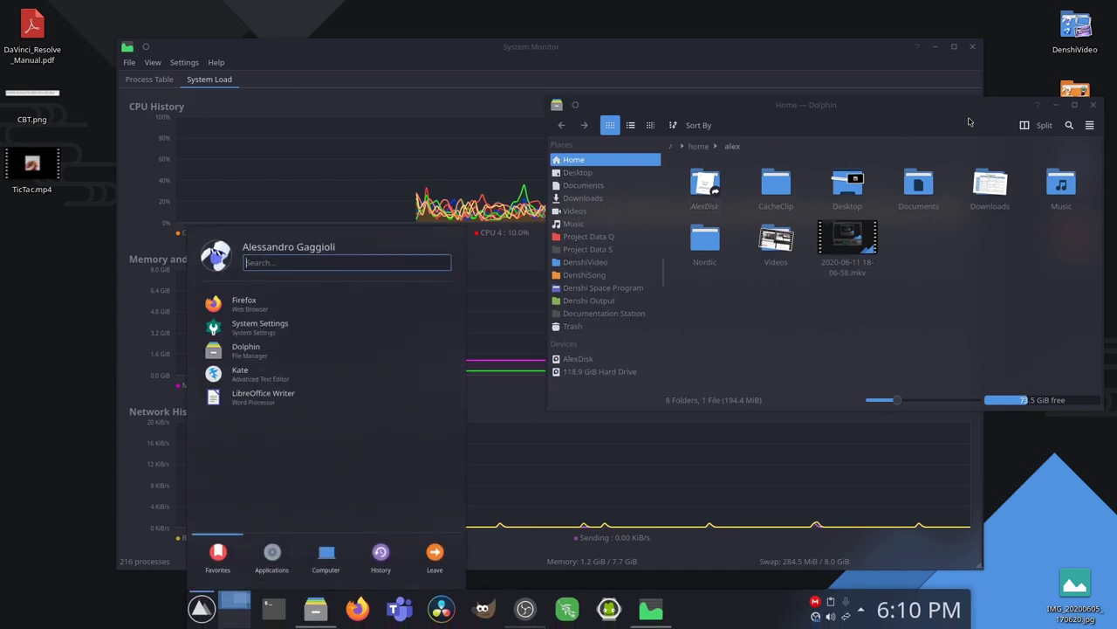
text(ks)
key(BackSpace)
text(ill)
key(Return)
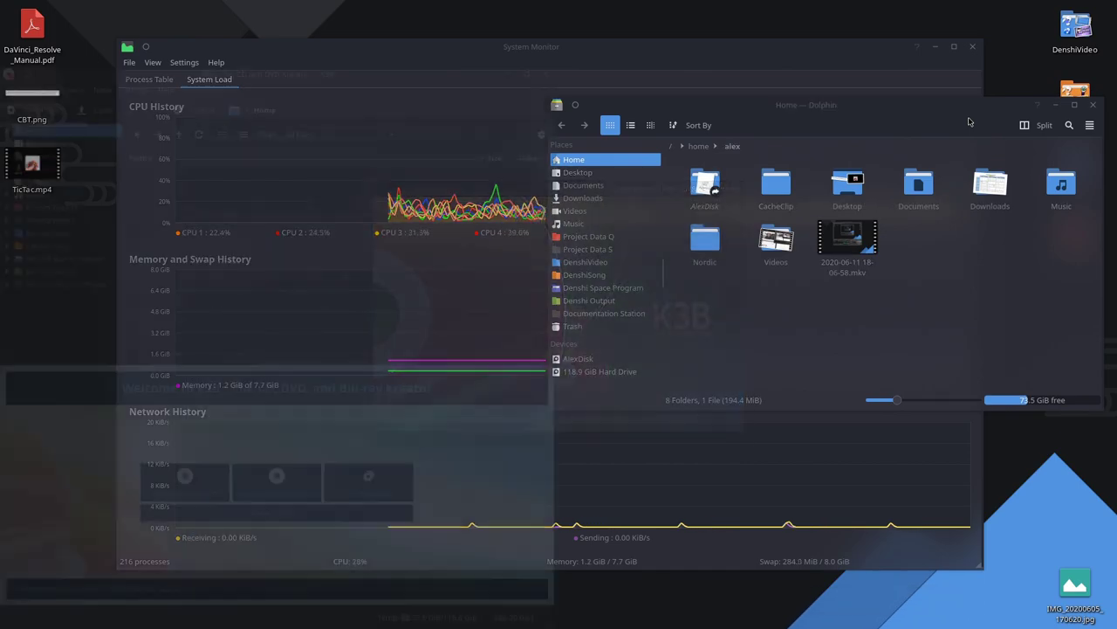
drag(419, 70, 578, 209)
click(781, 214)
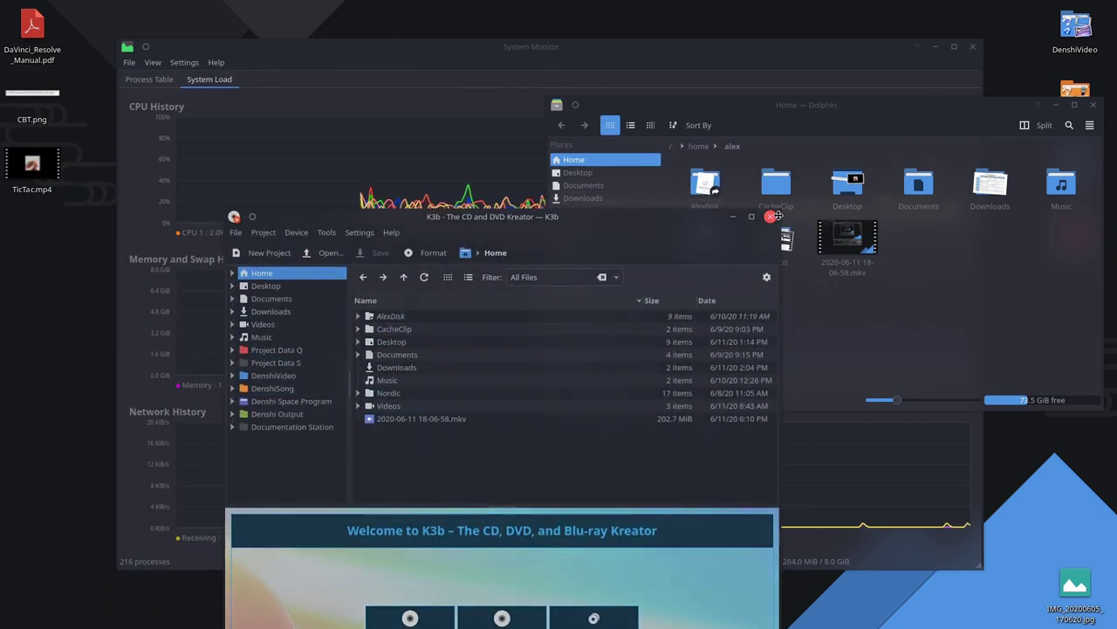
- Bring System Monitor to the front and switch it to the Process Table
click(563, 44)
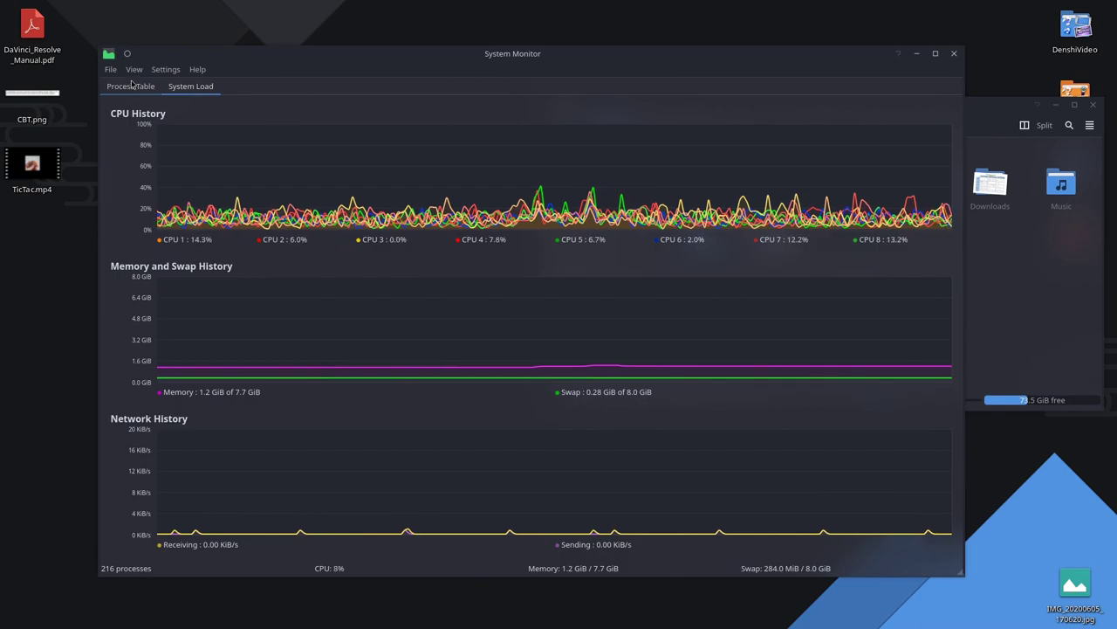
click(131, 86)
click(174, 88)
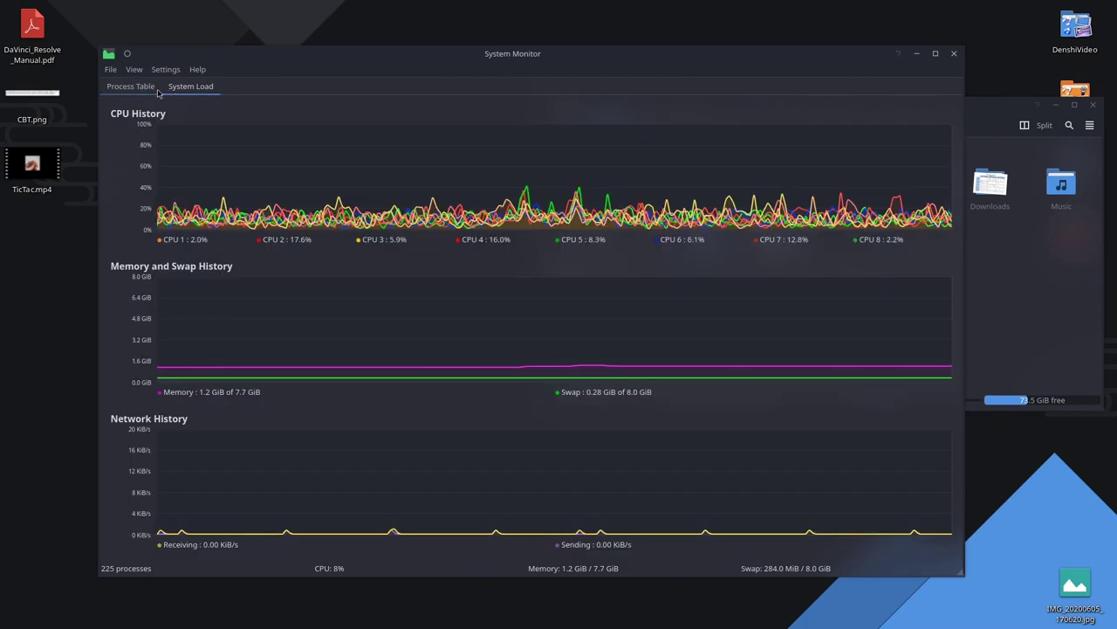
click(140, 88)
- Minimize the Dolphin and System Monitor windows to clear the desktop
key(alt+Tab)
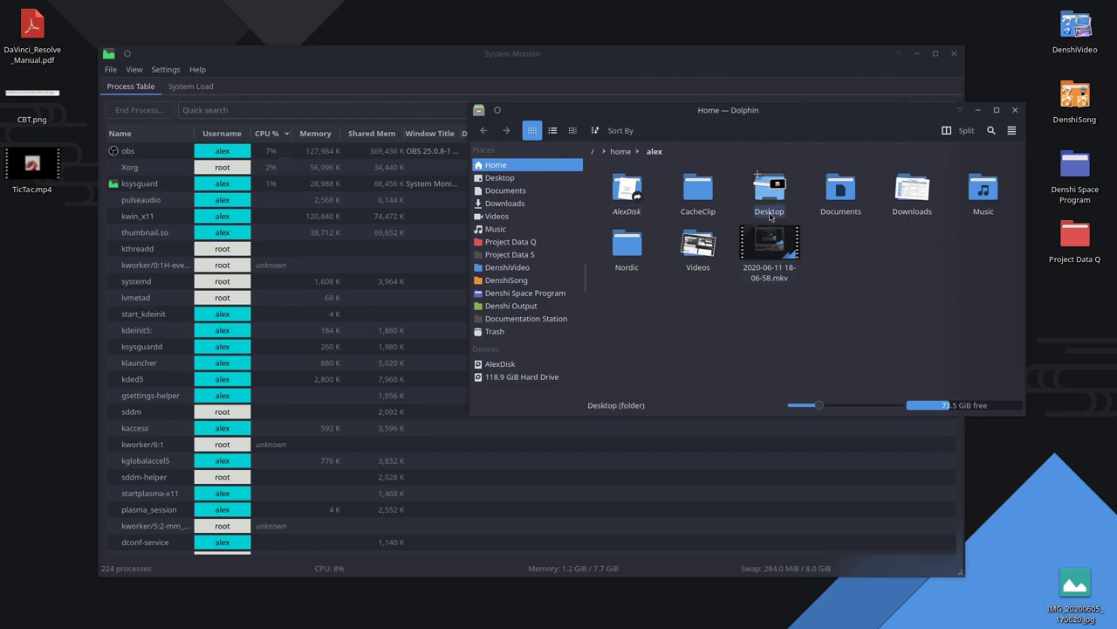
click(978, 110)
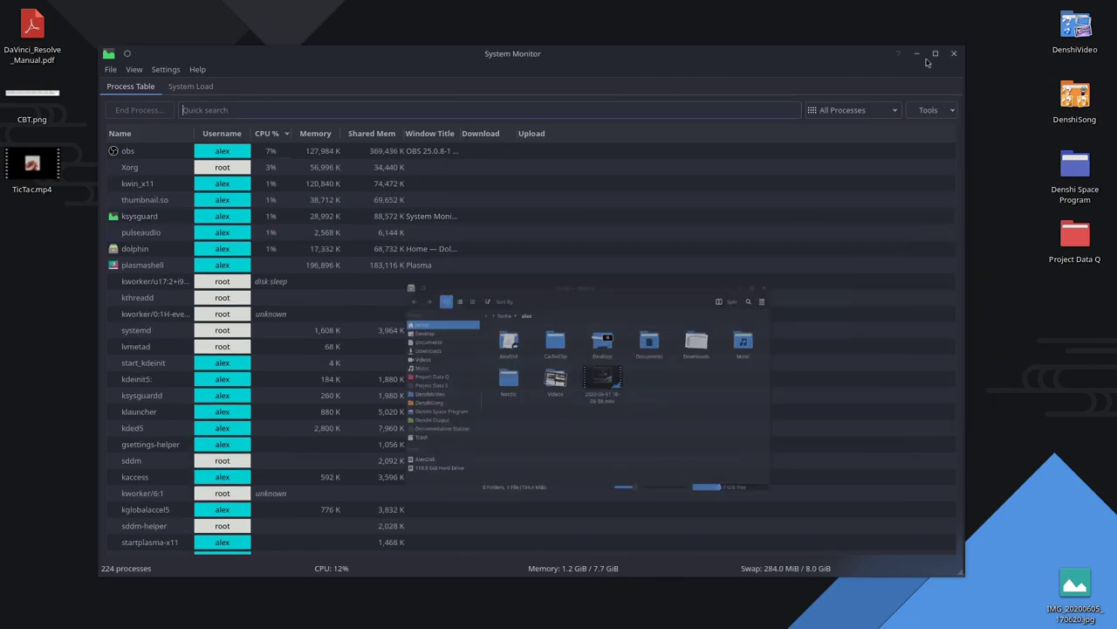
click(917, 54)
- Edit the desktop panel so that it sits on the left screen edge, and exit panel editing
right_click(677, 608)
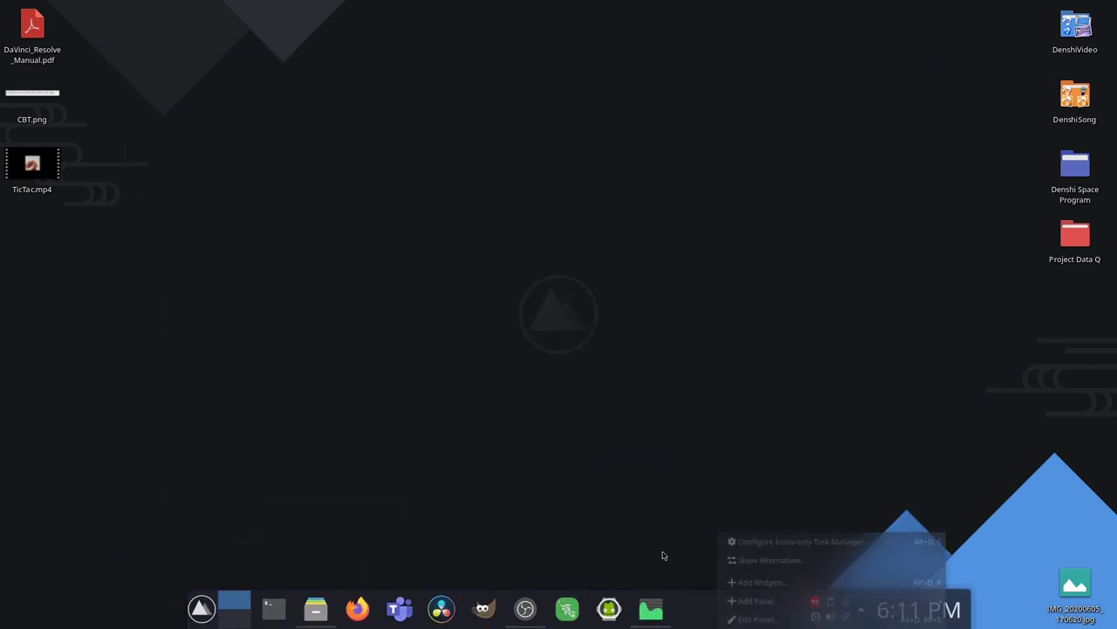
click(751, 618)
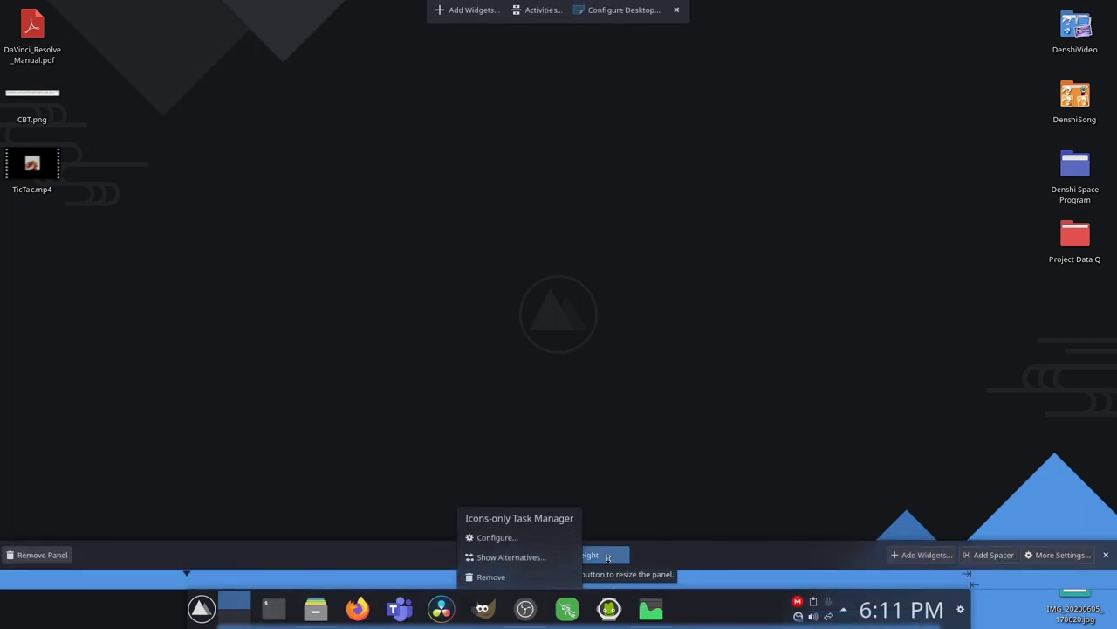
click(383, 475)
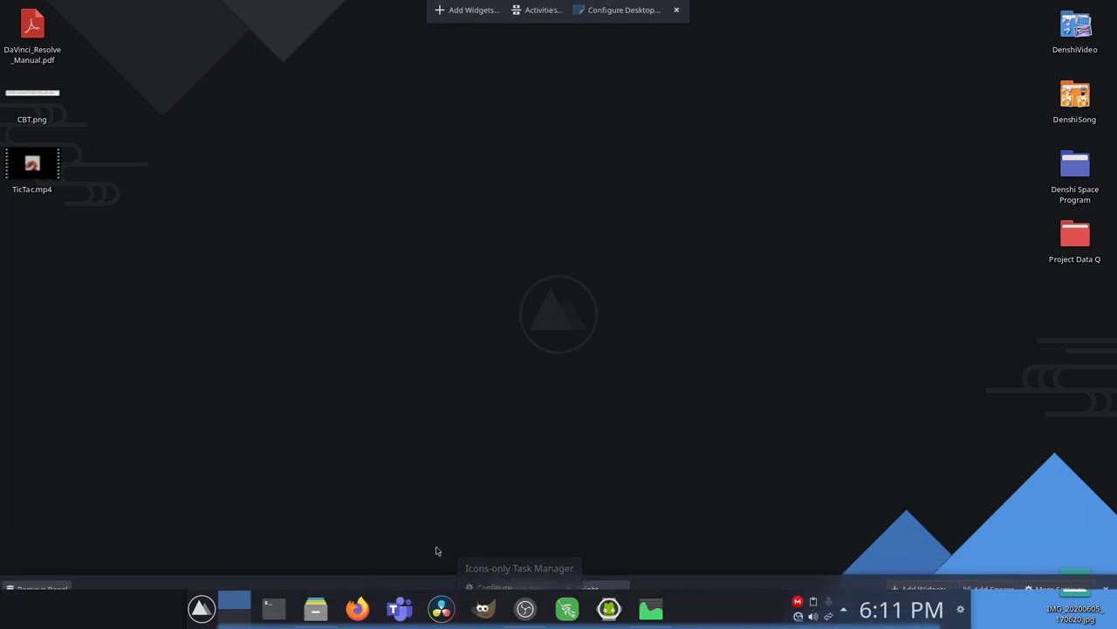
right_click(744, 611)
click(760, 616)
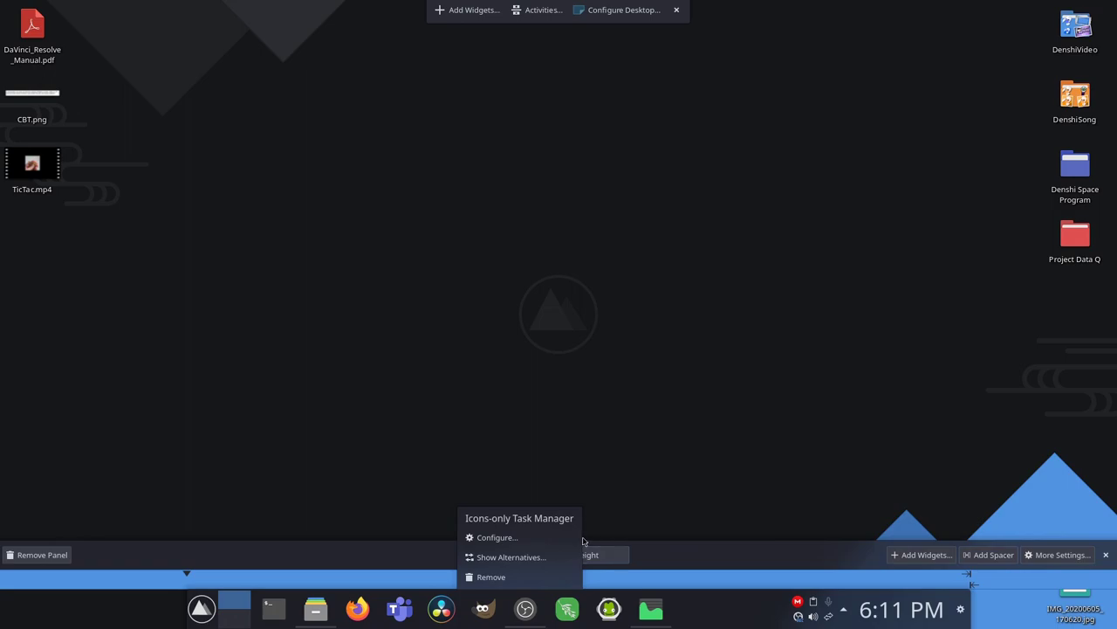
mouse_move(792, 600)
drag(547, 554, 18, 276)
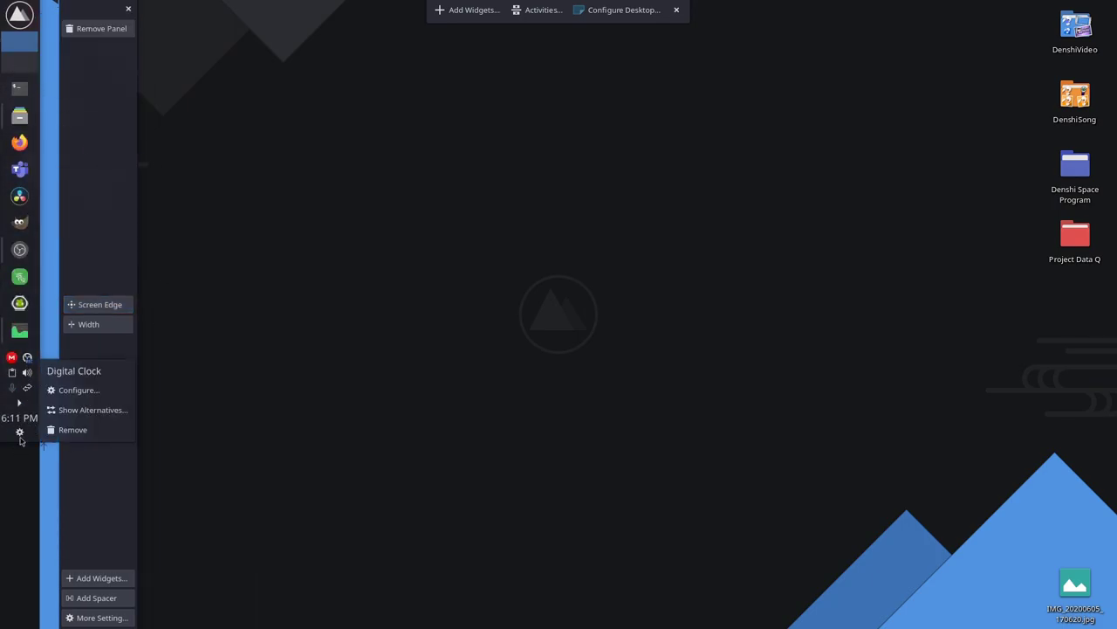
right_click(407, 262)
click(447, 130)
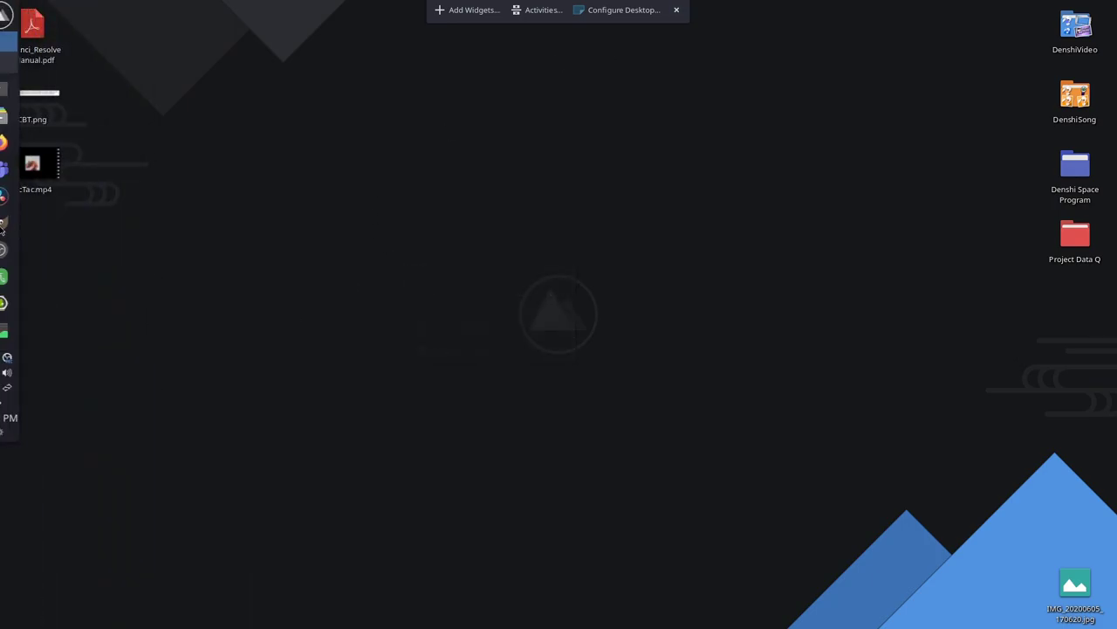
click(676, 10)
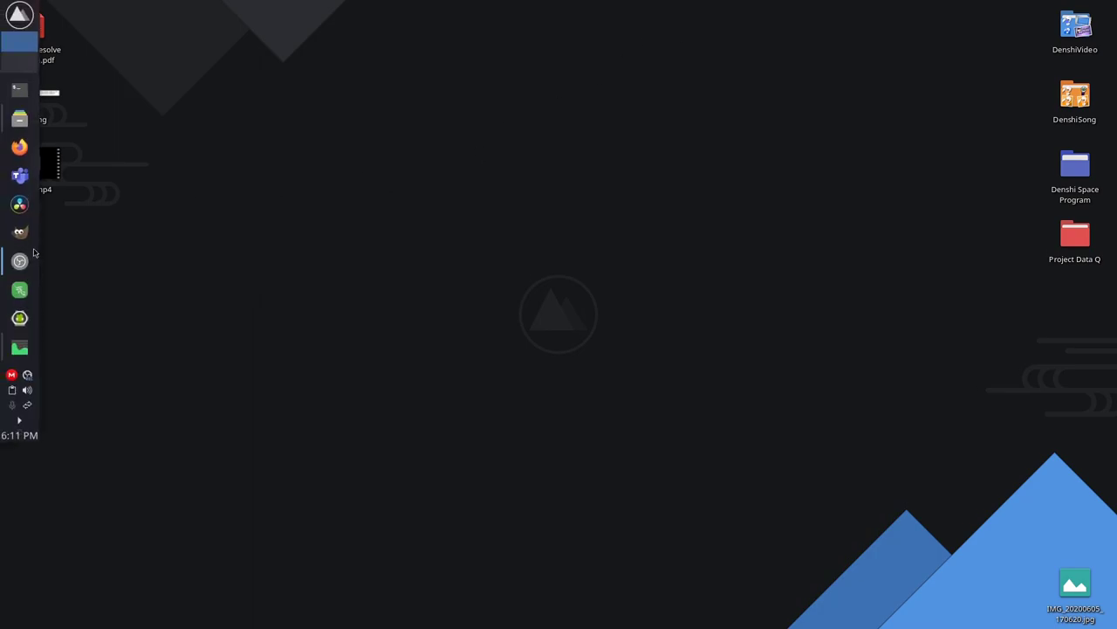
- Check the application launcher and a pinned app's options on the vertical panel
mouse_move(24, 254)
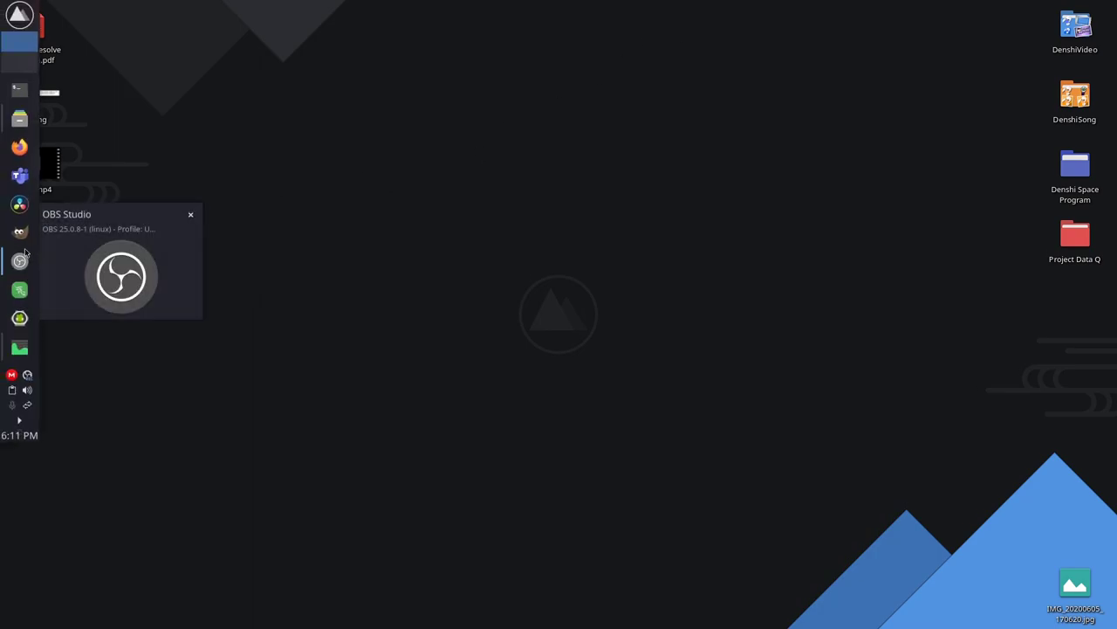
click(12, 15)
click(494, 70)
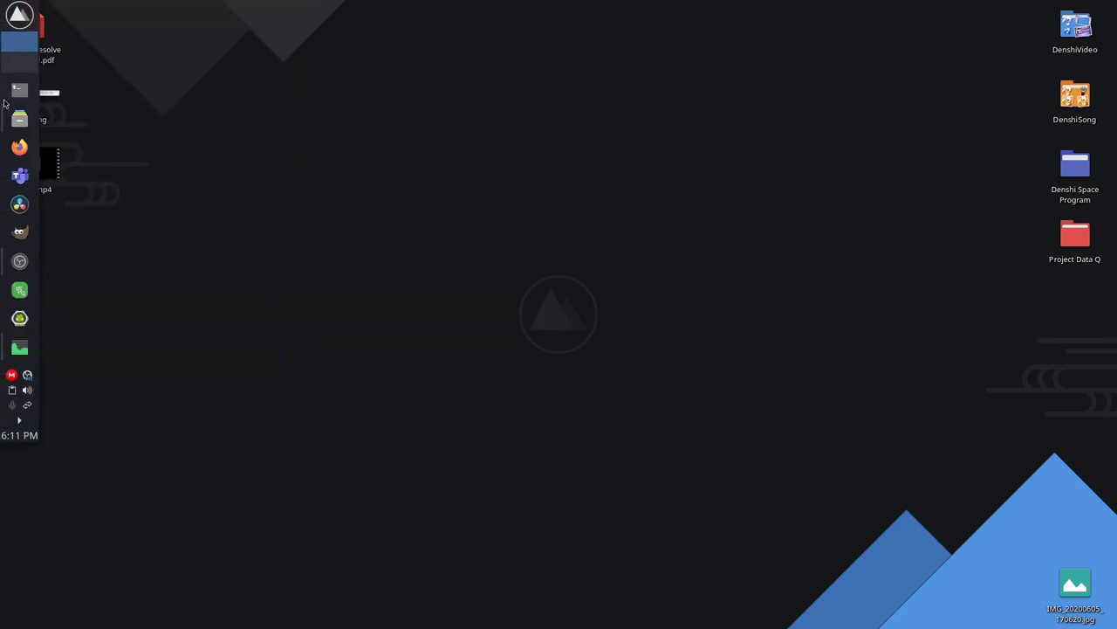
right_click(6, 174)
click(154, 368)
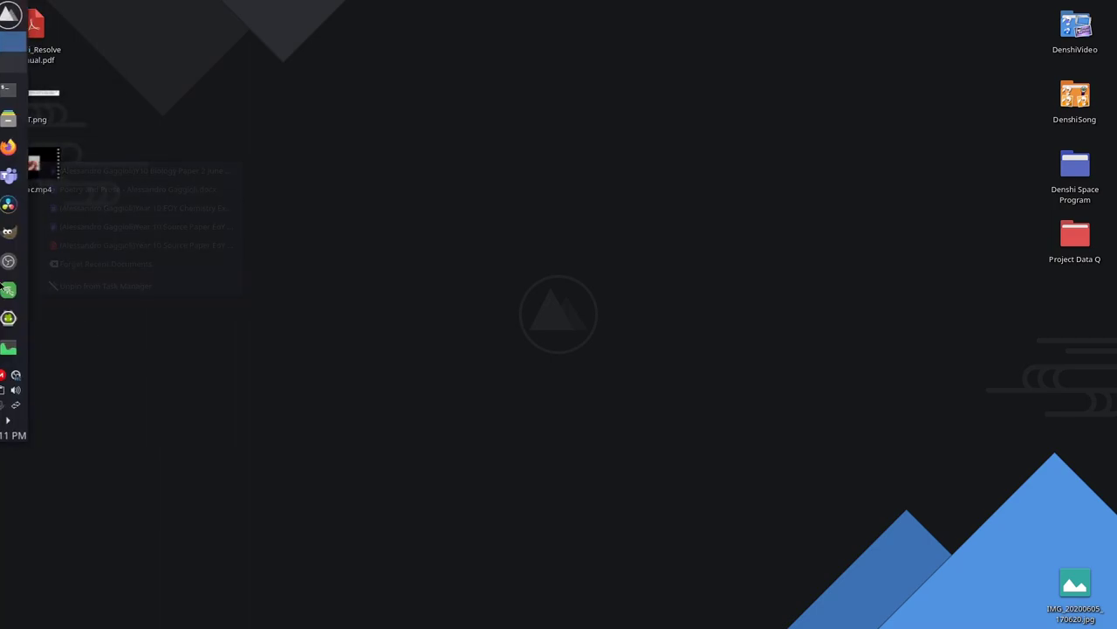
- Move the panel back to the bottom screen edge, adjust its horizontal offset, and exit panel editing
right_click(3, 365)
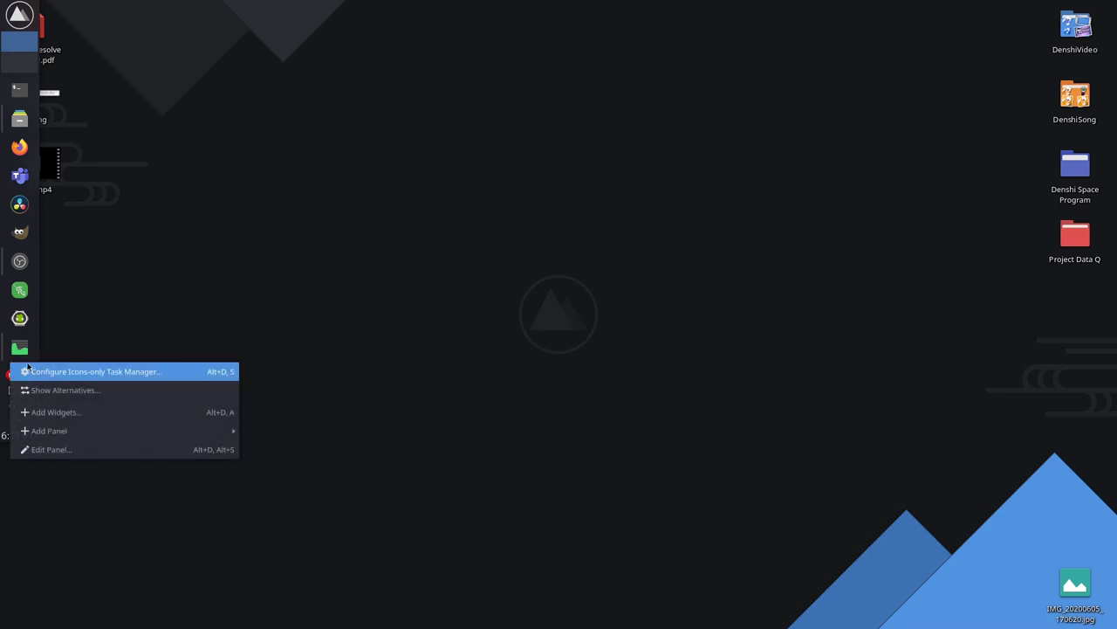
click(53, 449)
drag(82, 306, 78, 602)
mouse_move(11, 576)
mouse_down()
mouse_move(207, 553)
mouse_move(178, 544)
mouse_move(187, 548)
mouse_up()
click(1105, 554)
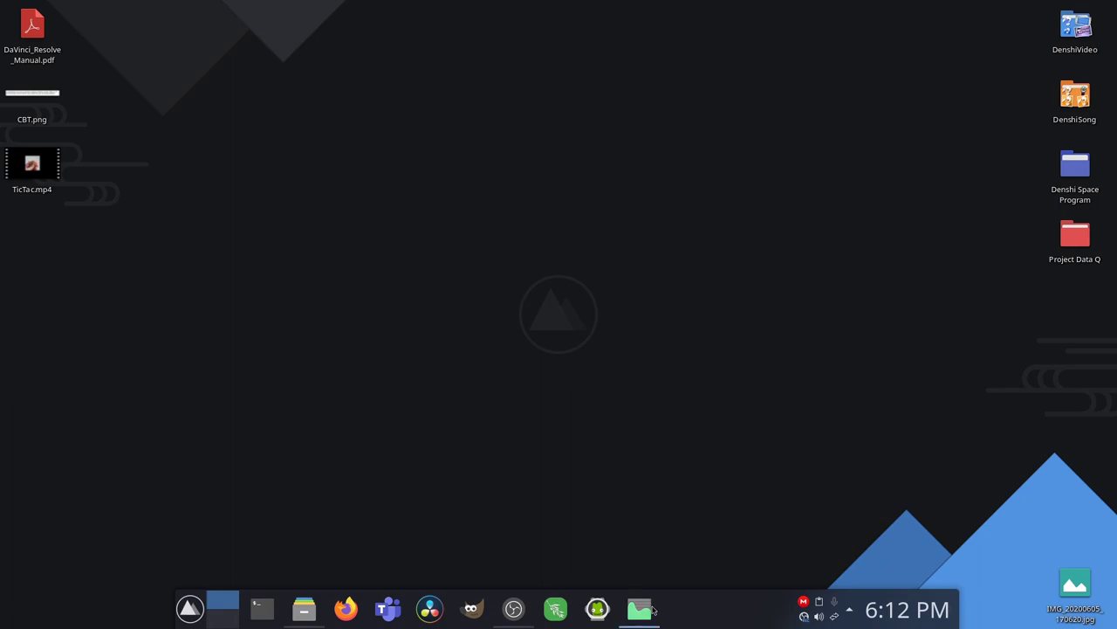
- Restore the System Monitor window and move it slightly on the desktop
click(639, 608)
drag(546, 58, 568, 50)
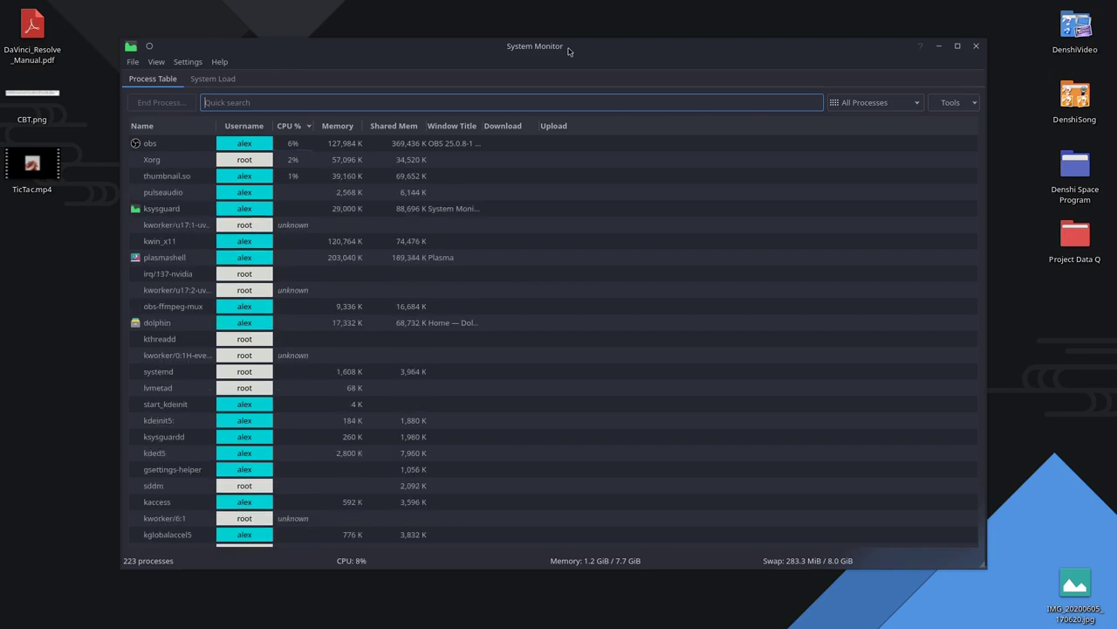
mouse_move(686, 625)
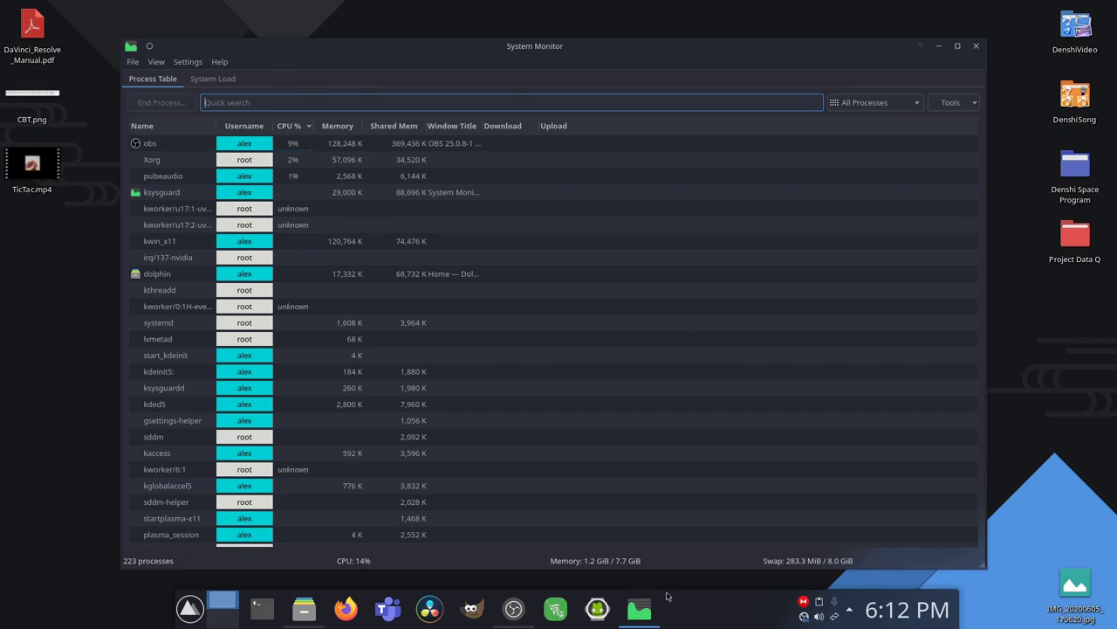
- Examine the panel editing controls for screen edge, height, alignment, spacers and widgets, and return to System Monitor
right_click(667, 597)
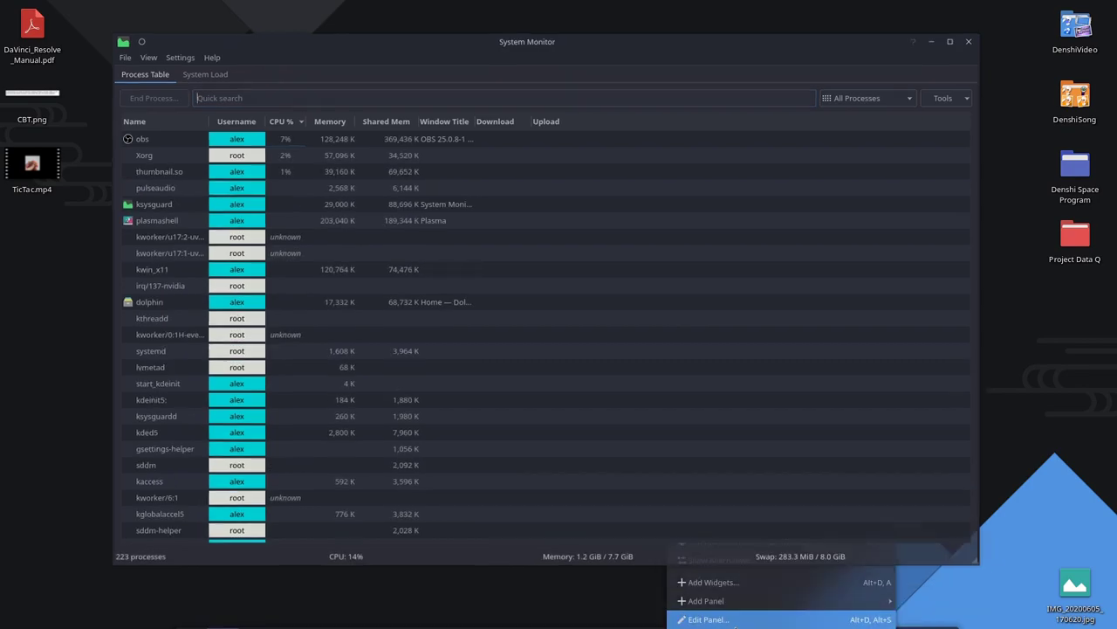
click(709, 619)
mouse_move(727, 577)
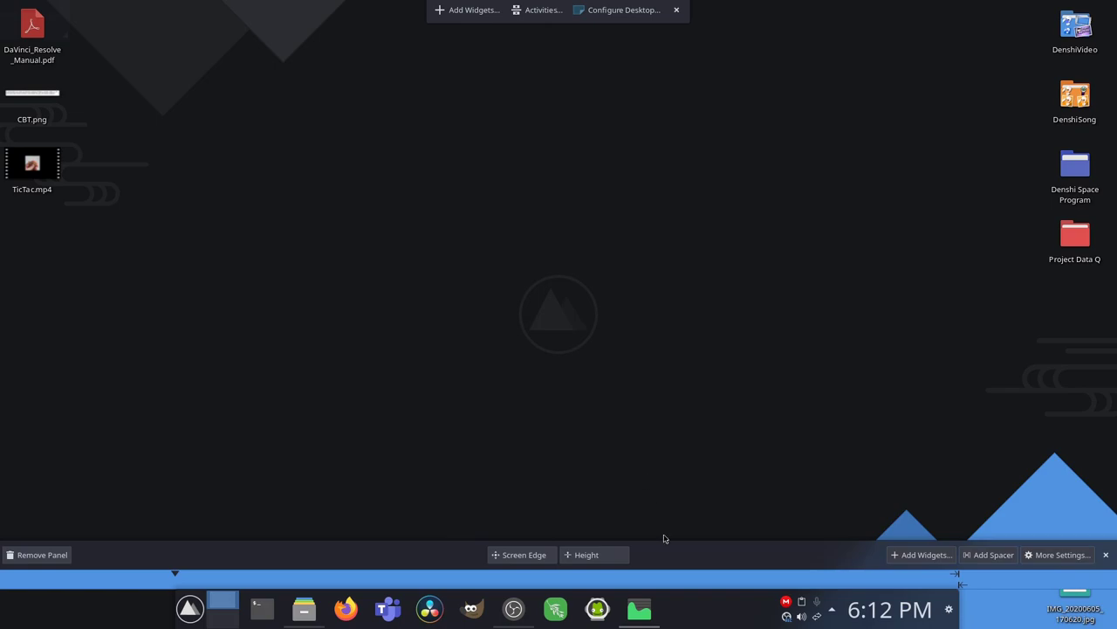
click(1106, 554)
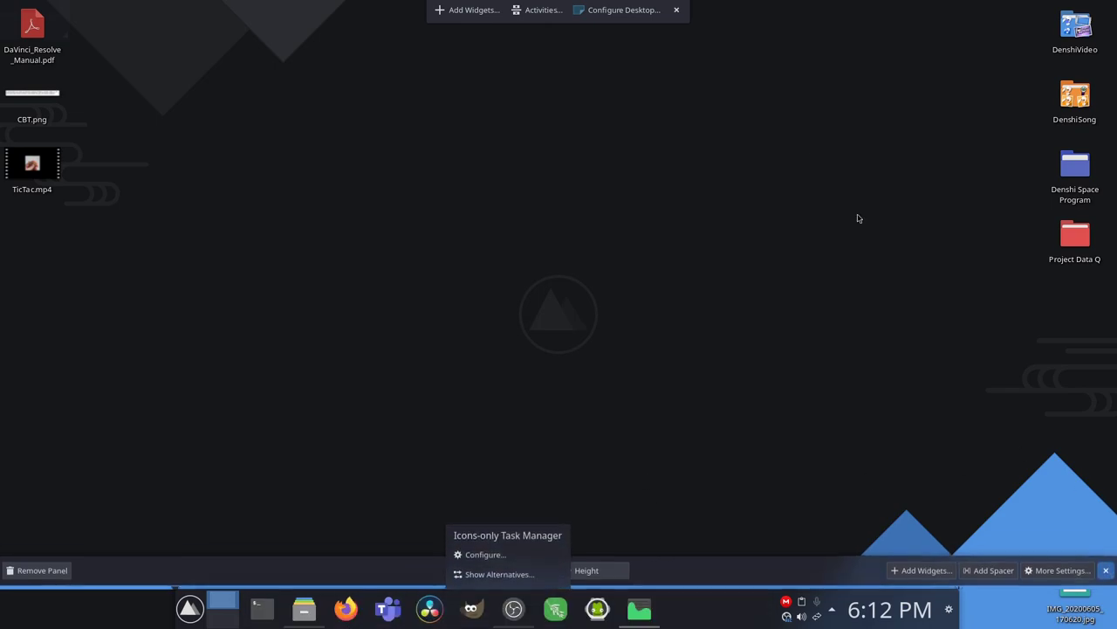
key(ctrl+Escape)
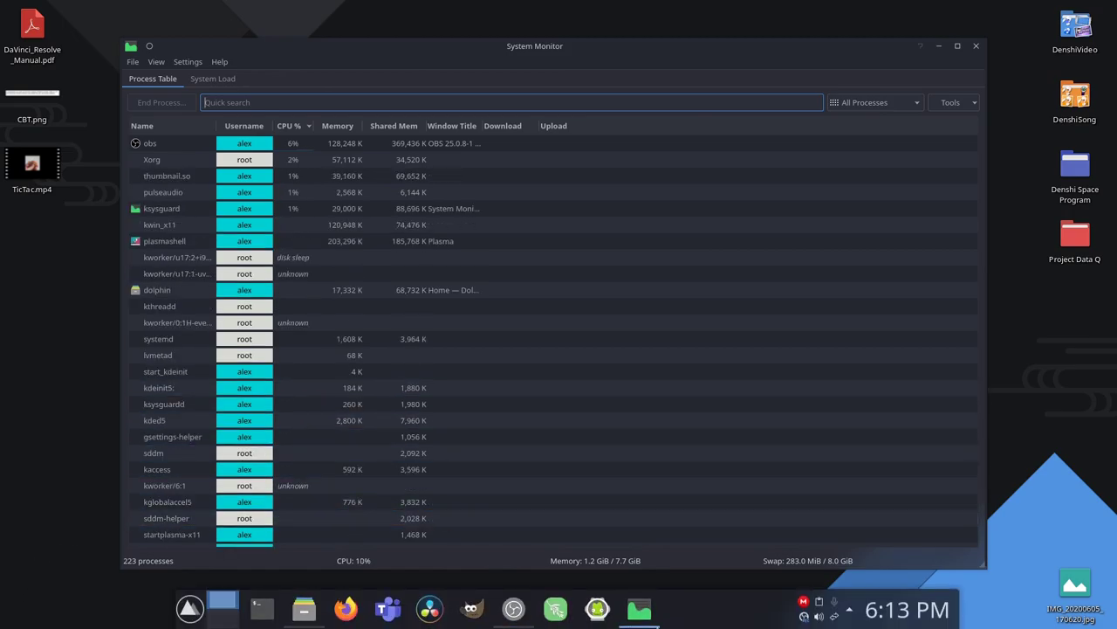
right_click(777, 606)
click(821, 579)
mouse_move(186, 583)
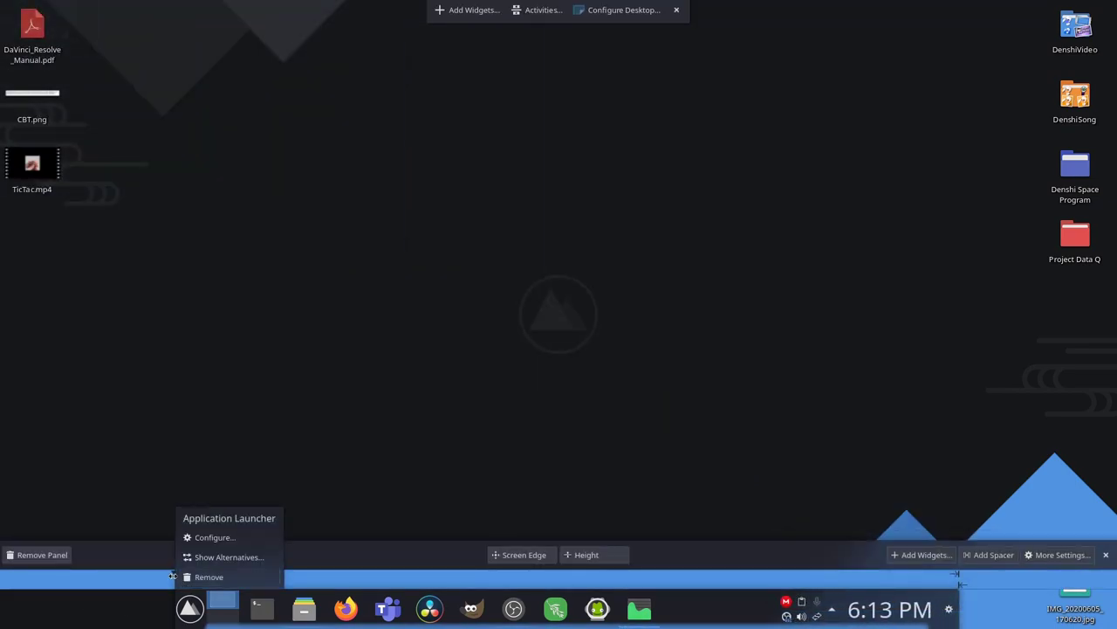
mouse_move(489, 582)
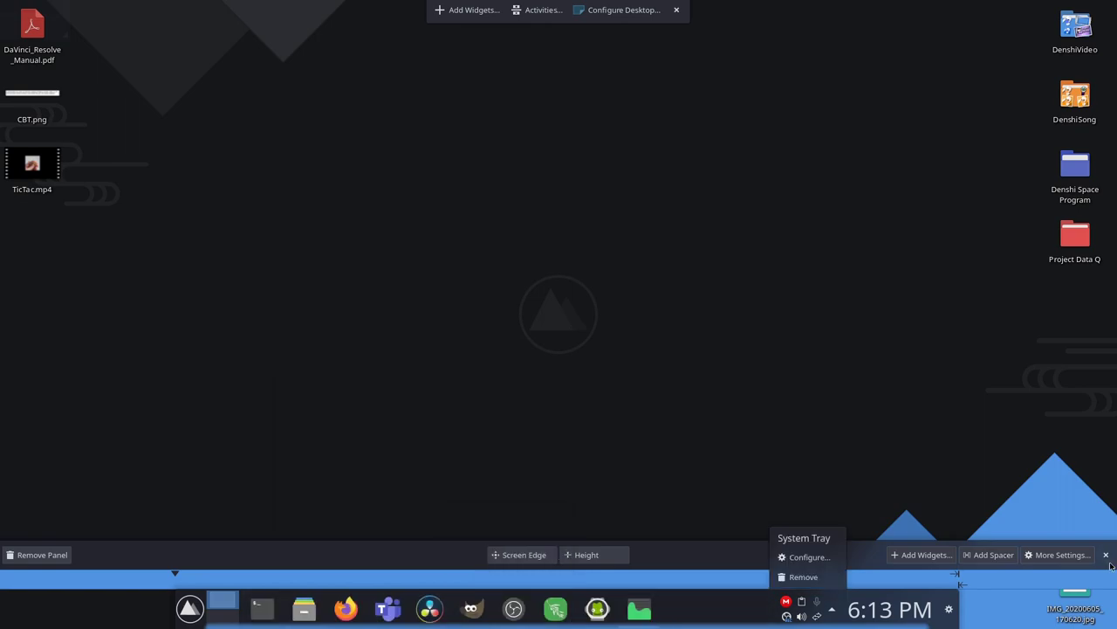
click(775, 152)
click(639, 608)
mouse_move(666, 622)
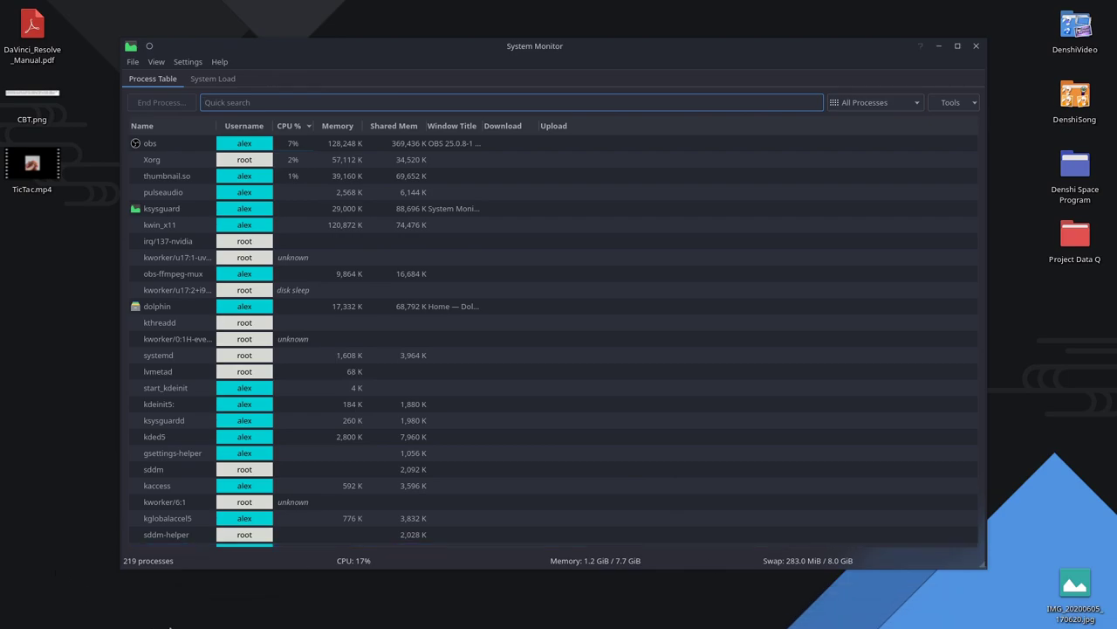
- Open Kvantum Manager from the application launcher, check its Change/Delete Theme section, and close it
click(190, 611)
text(kvant)
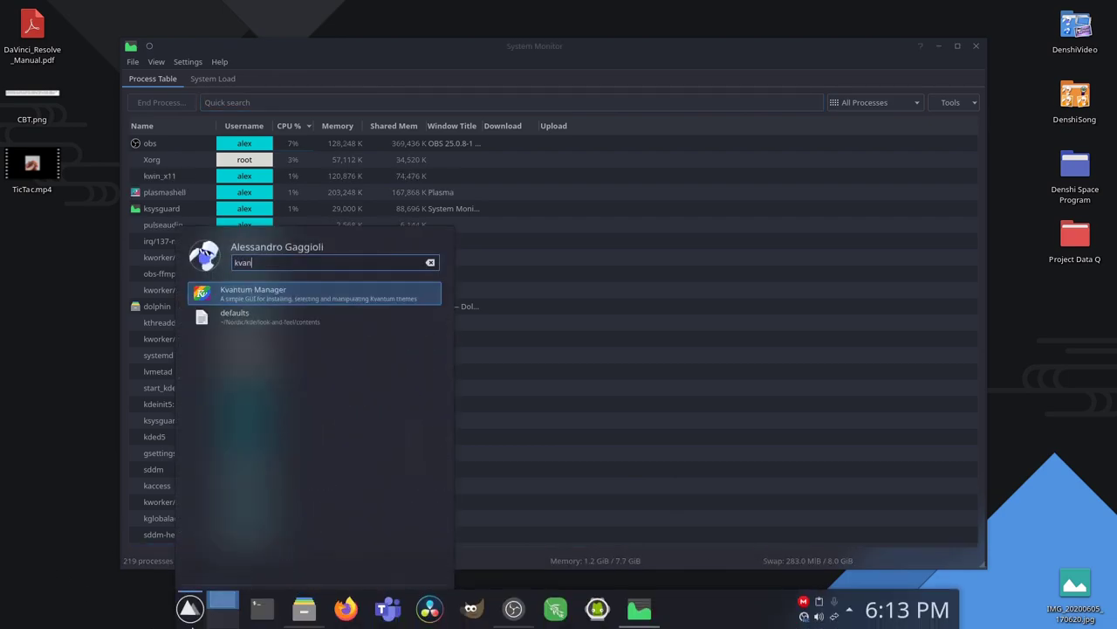
key(Return)
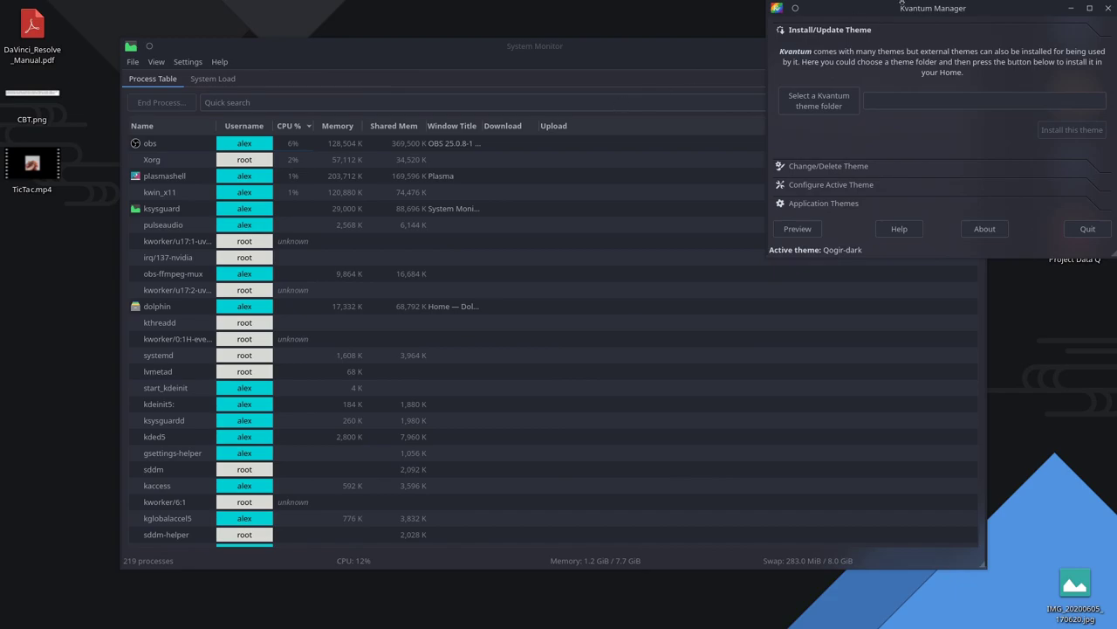
drag(856, 20, 470, 208)
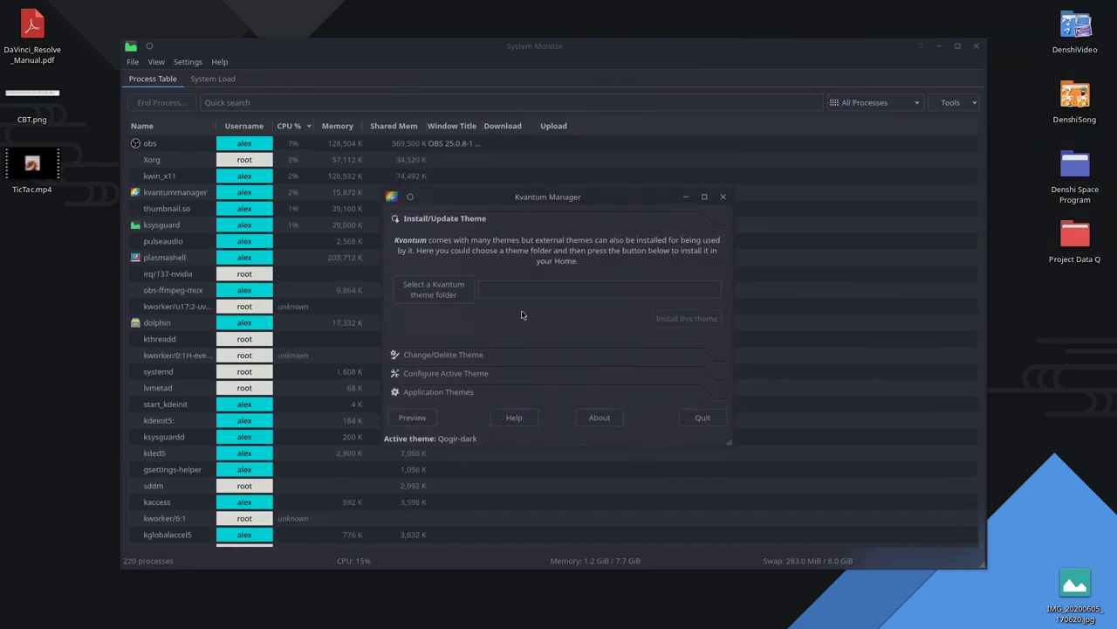
click(442, 355)
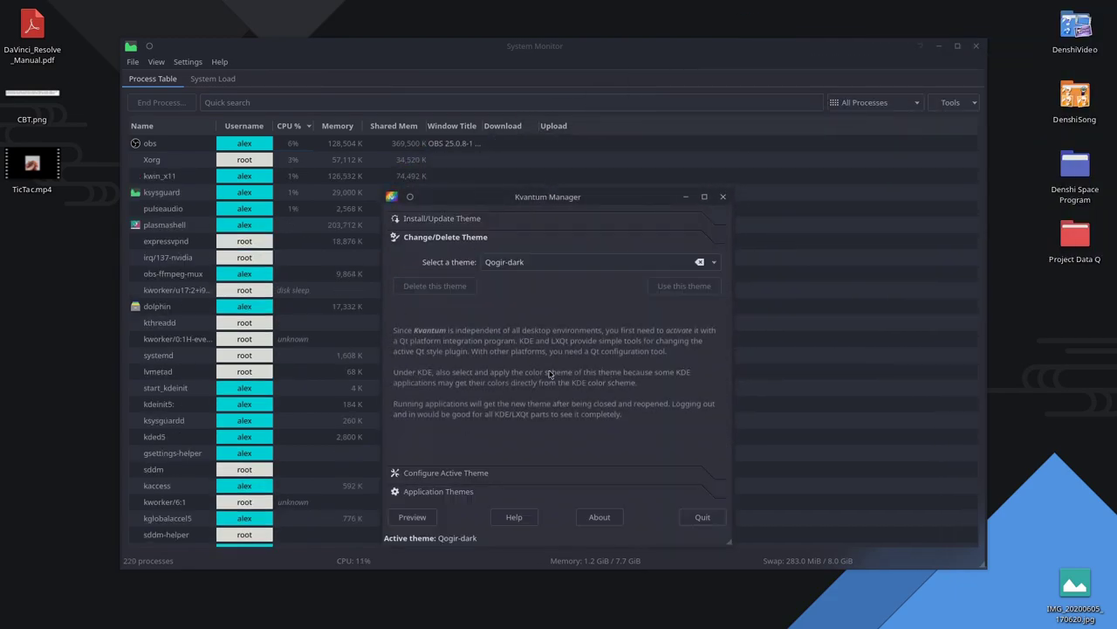
click(723, 196)
- Find the Global Theme settings by searching the launcher for "them", and look through the installed themes
key(super)
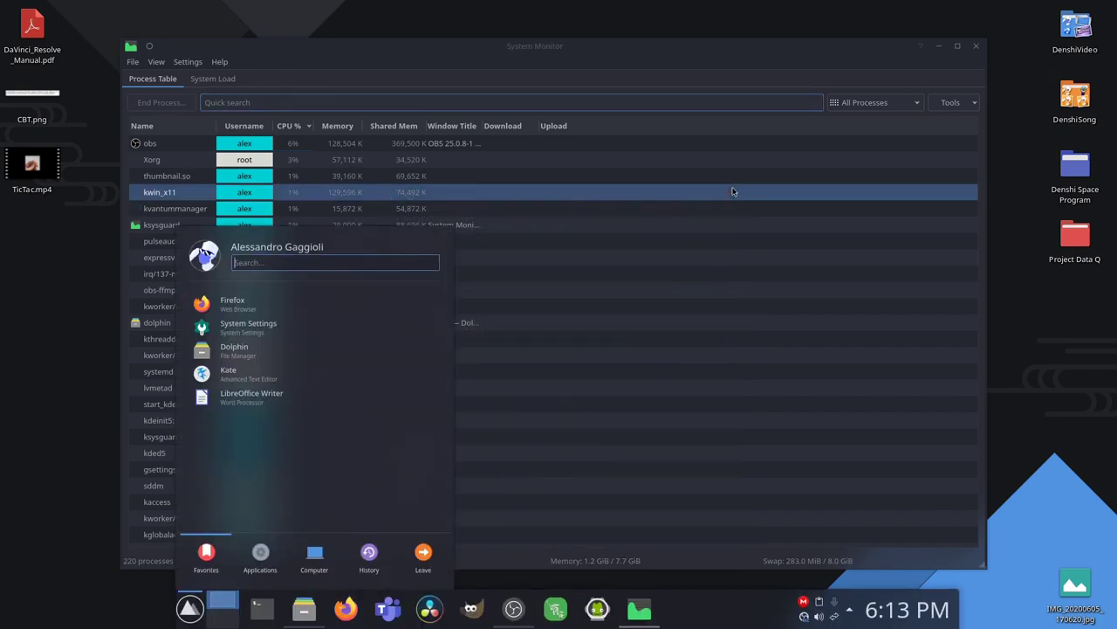
text(kvan)
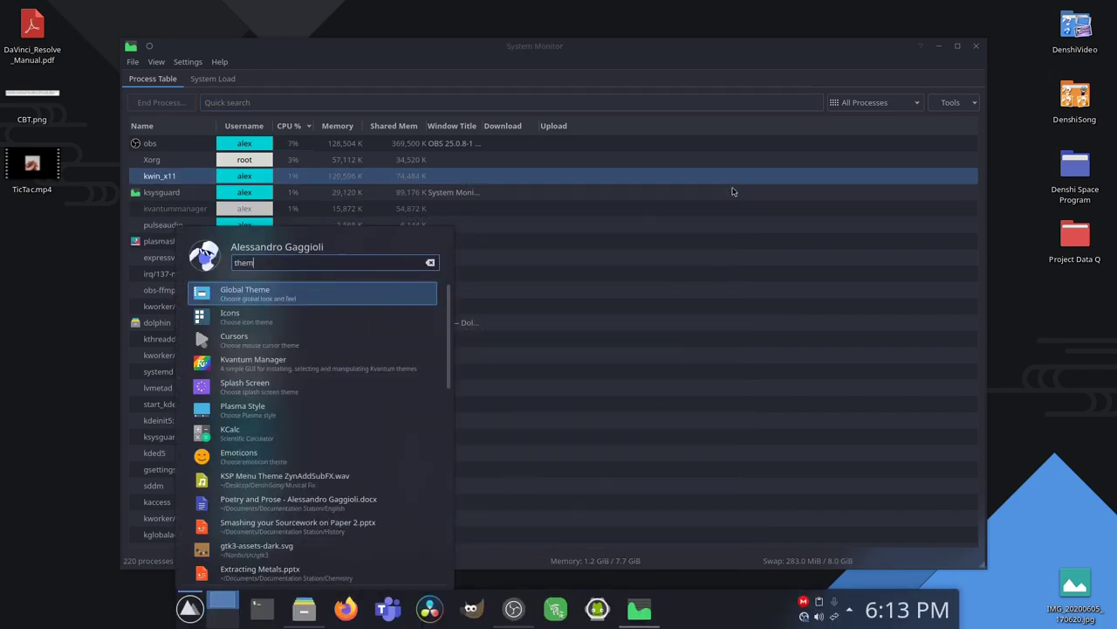
key(Escape)
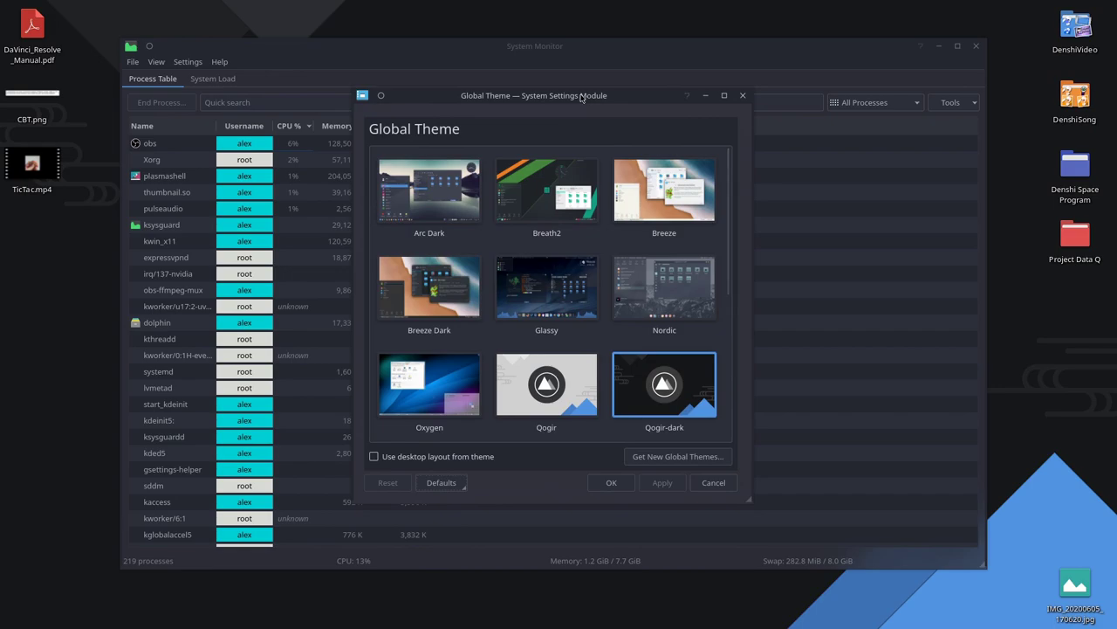
drag(582, 97, 600, 73)
scroll(589, 290, down, 3)
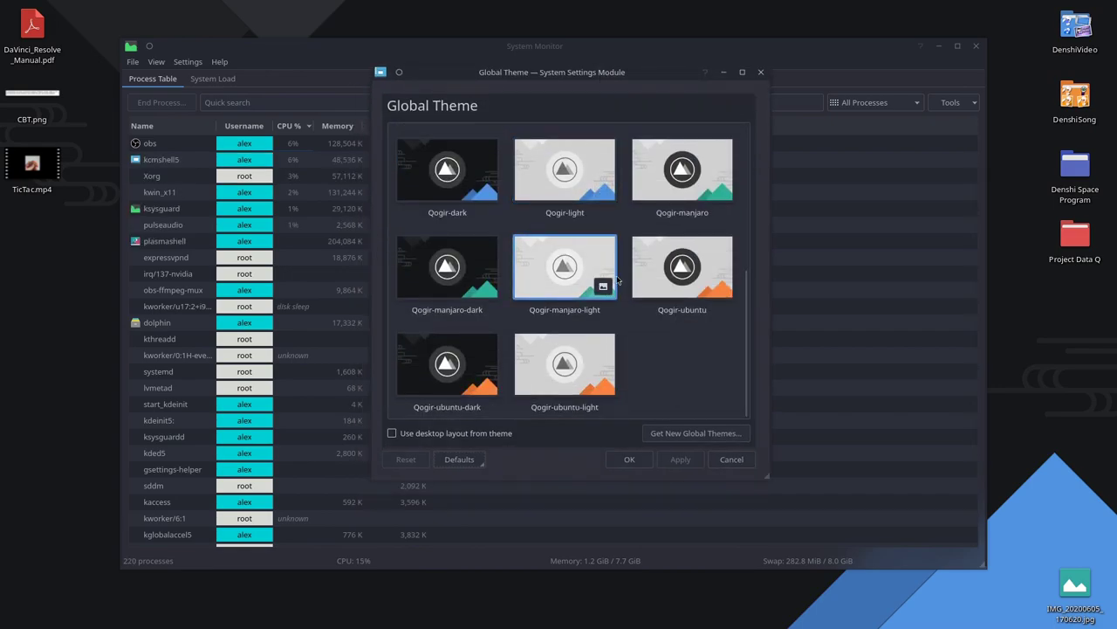
scroll(618, 279, up, 3)
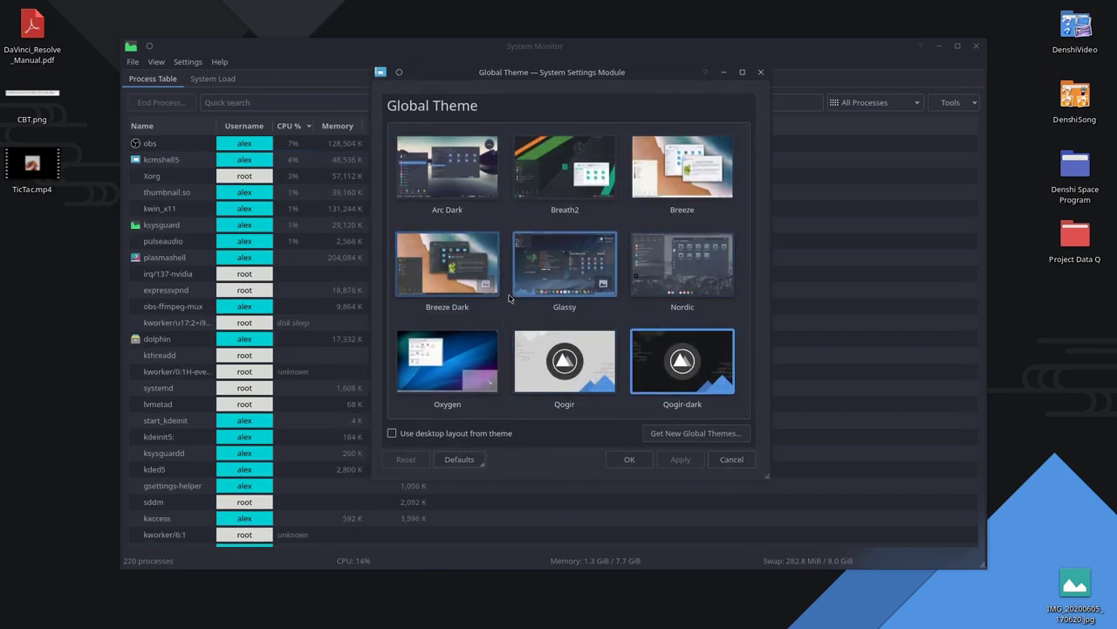
scroll(593, 304, down, 2)
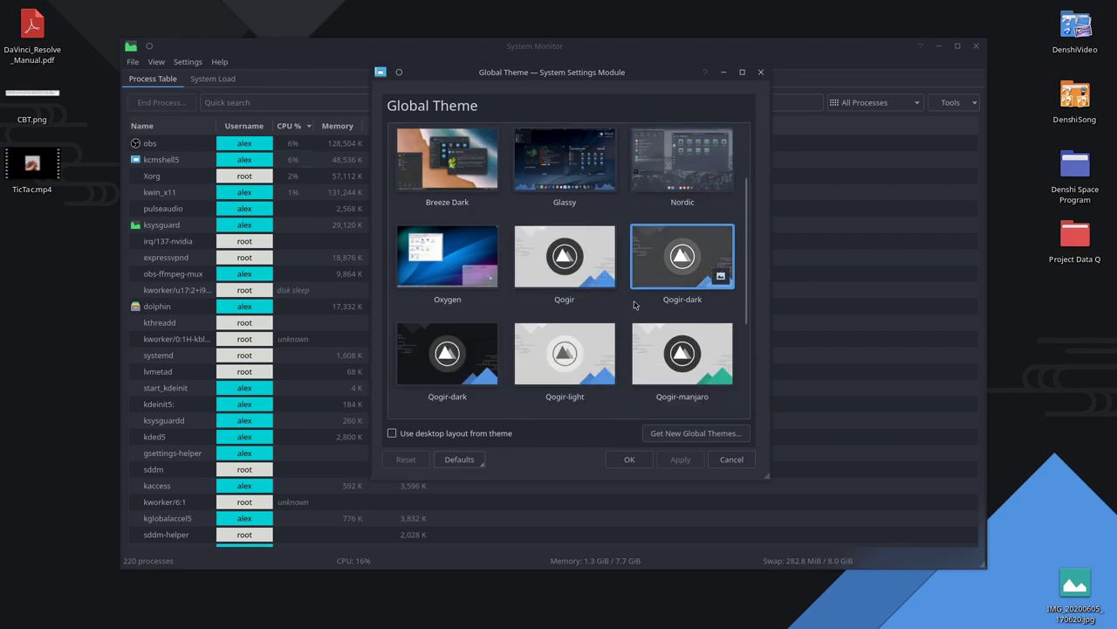
- Look through the downloadable global themes, and close both theme windows without installing anything
click(696, 433)
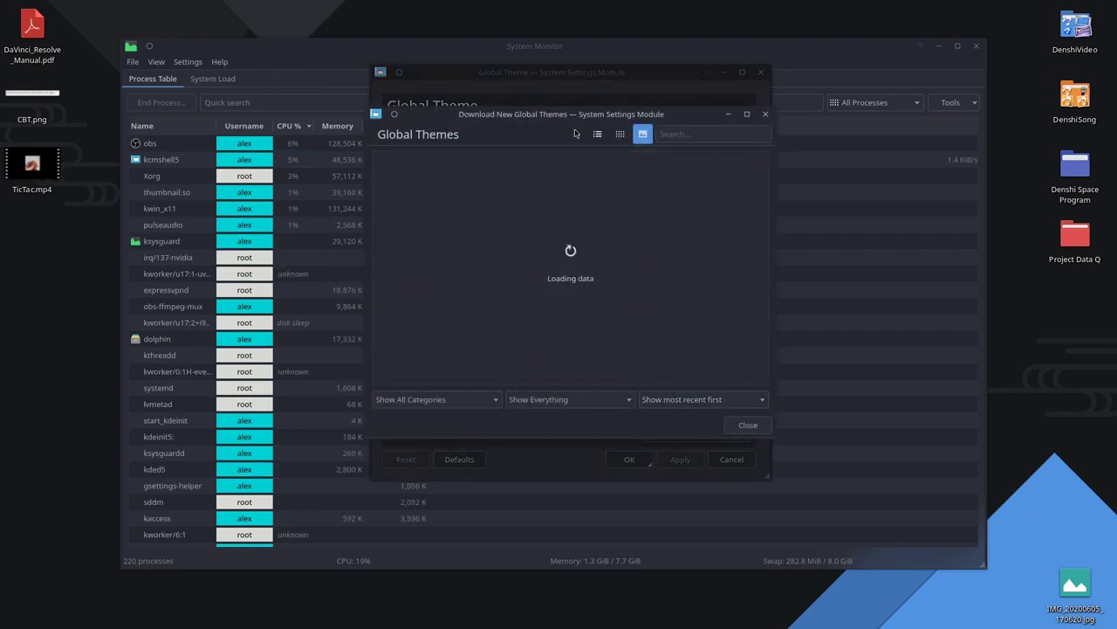
scroll(583, 297, down, 5)
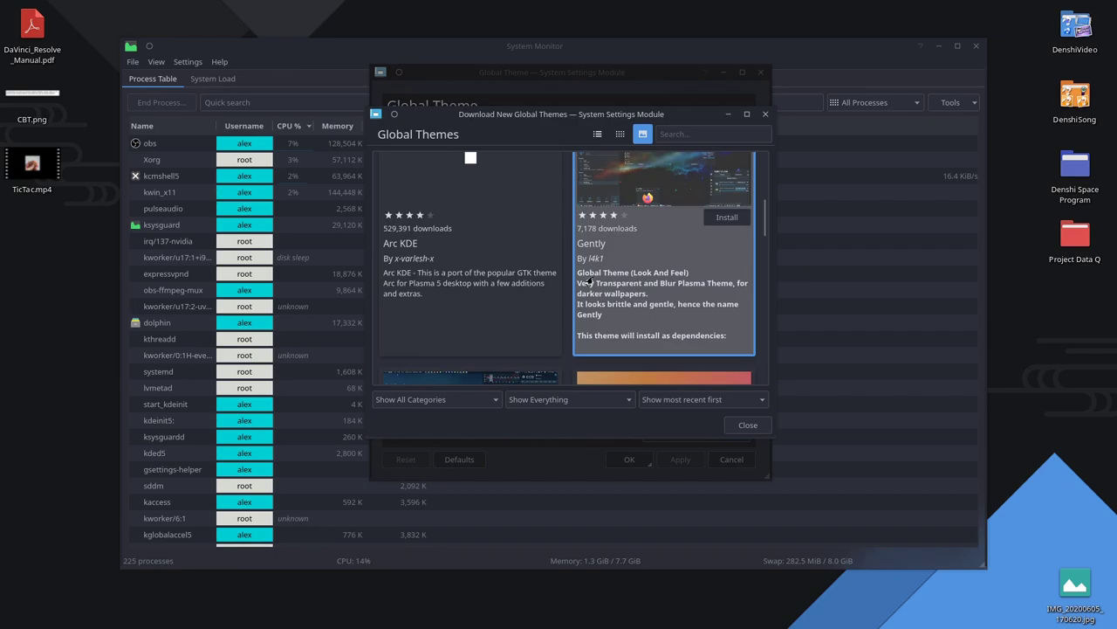
scroll(590, 281, down, 10)
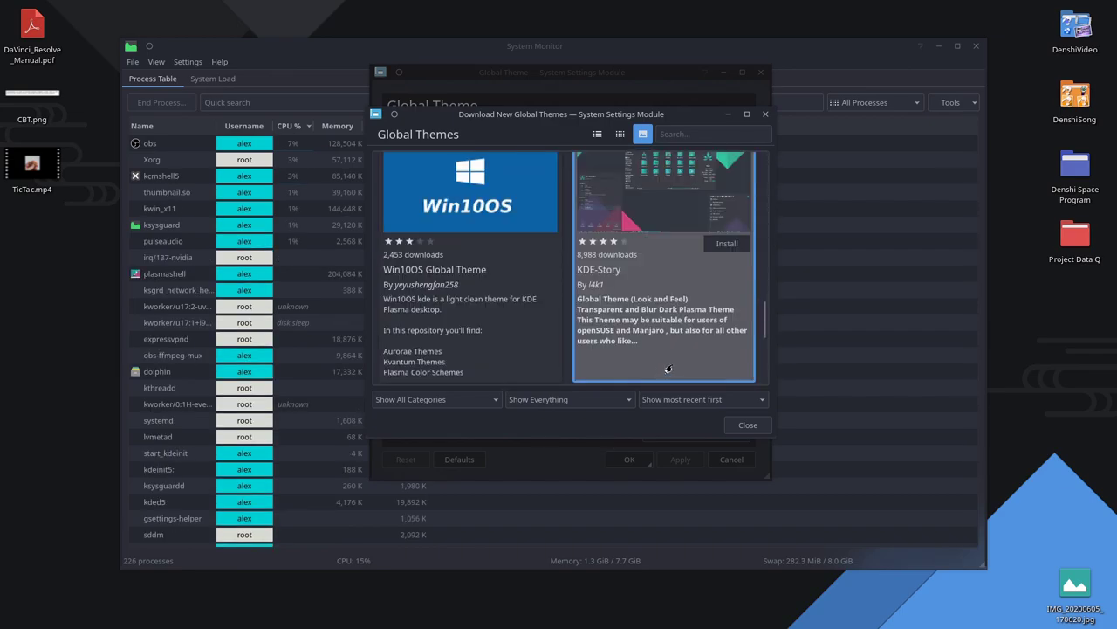
scroll(667, 370, down, 10)
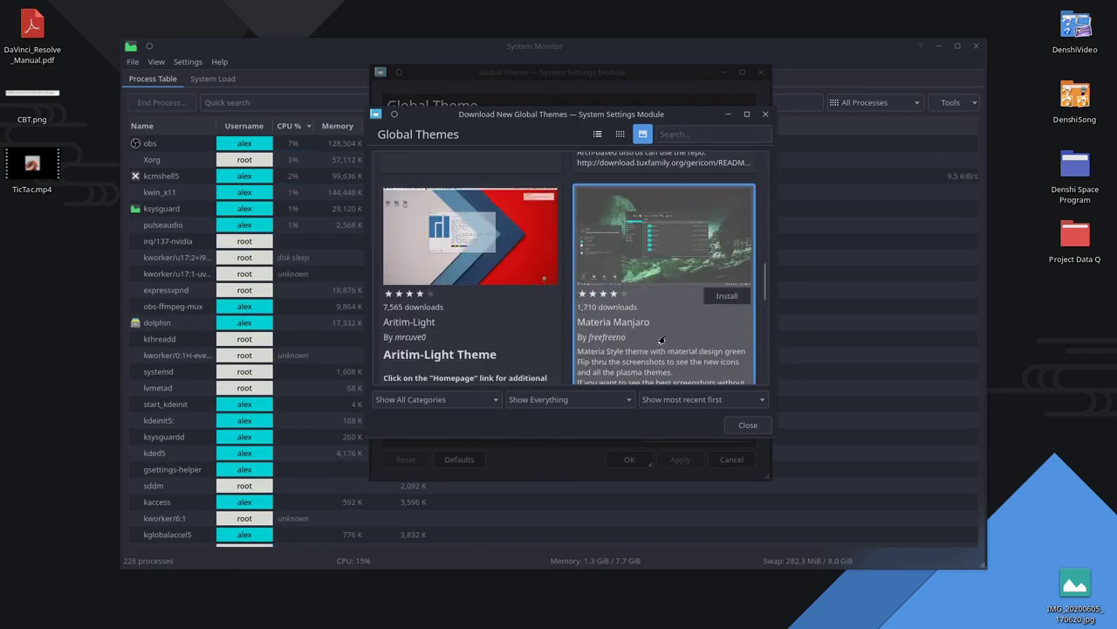
scroll(661, 340, down, 10)
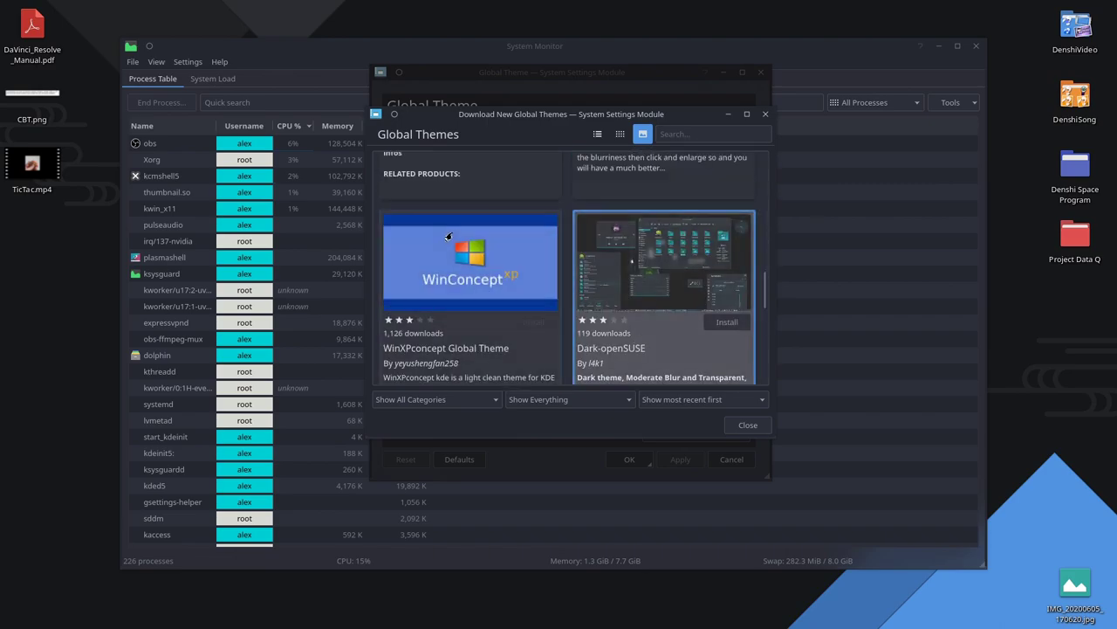
click(748, 424)
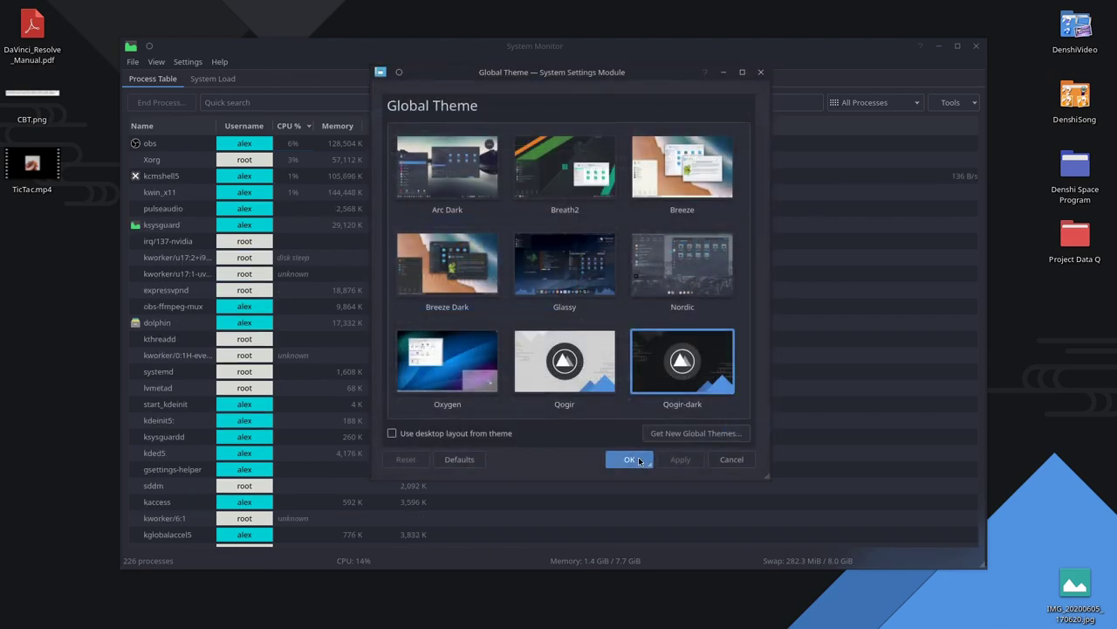
click(630, 459)
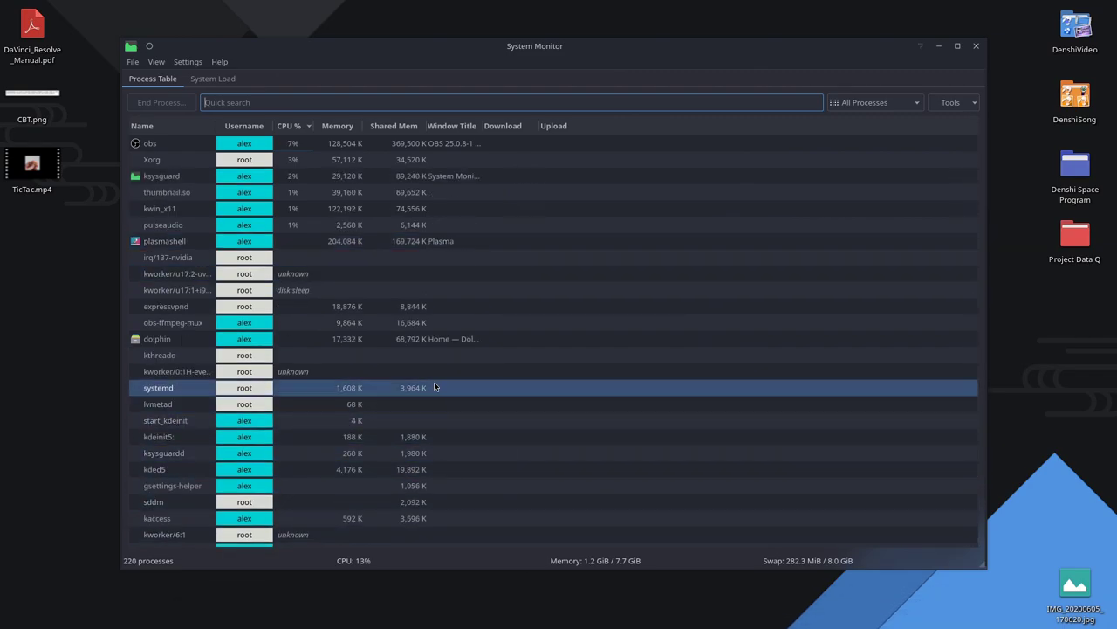
- Add the Panon audio spectrum widget to the upper middle of the desktop and close the widget list
right_click(20, 253)
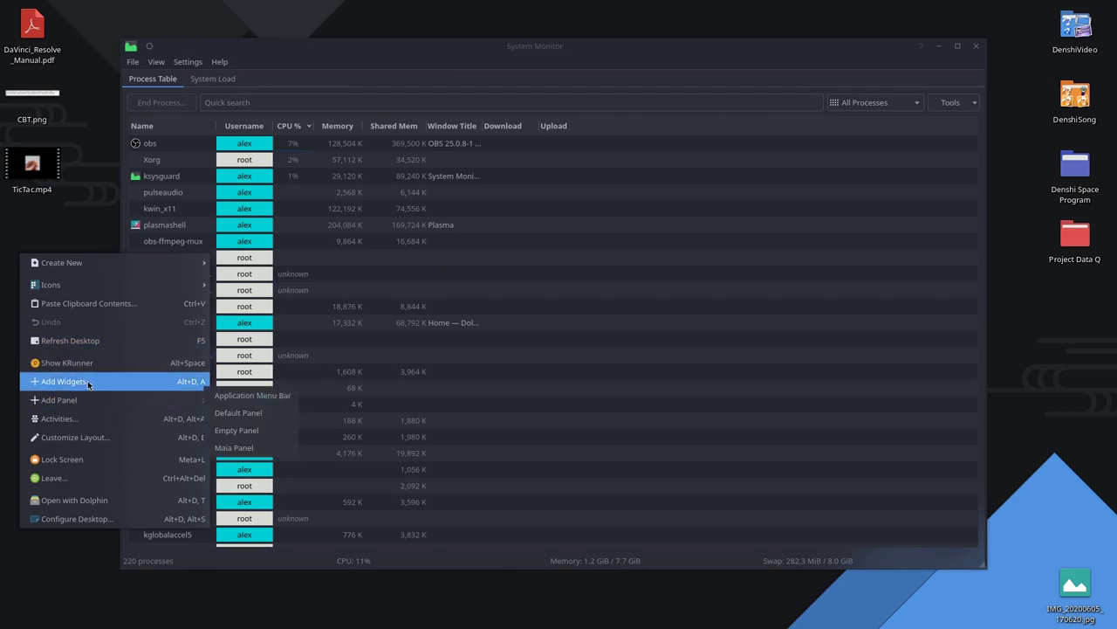
click(89, 384)
scroll(91, 240, down, 10)
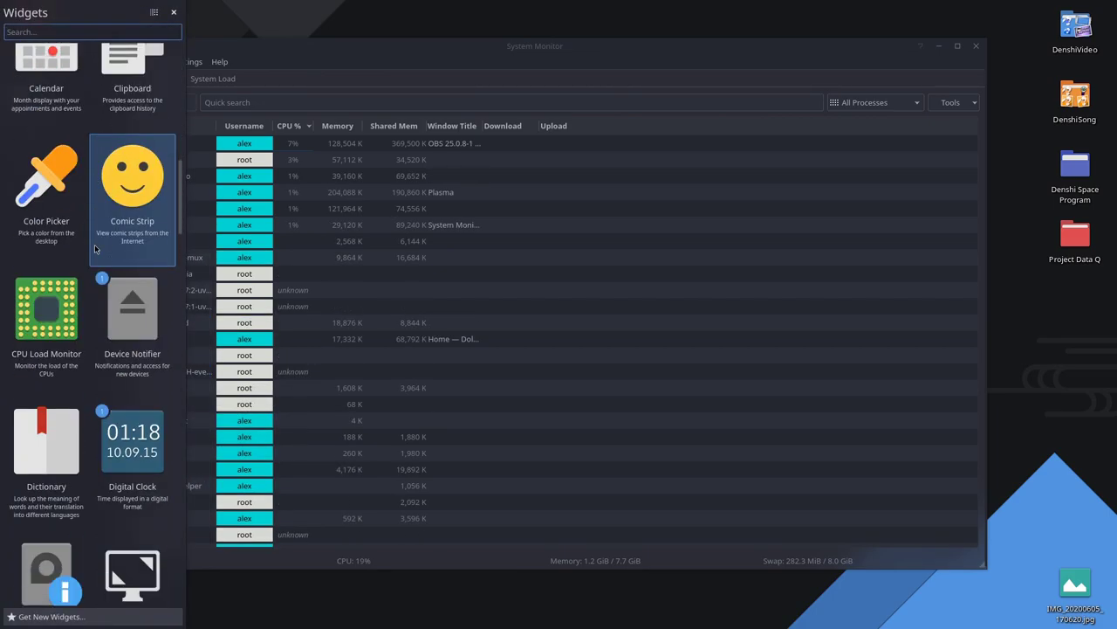
scroll(95, 249, down, 10)
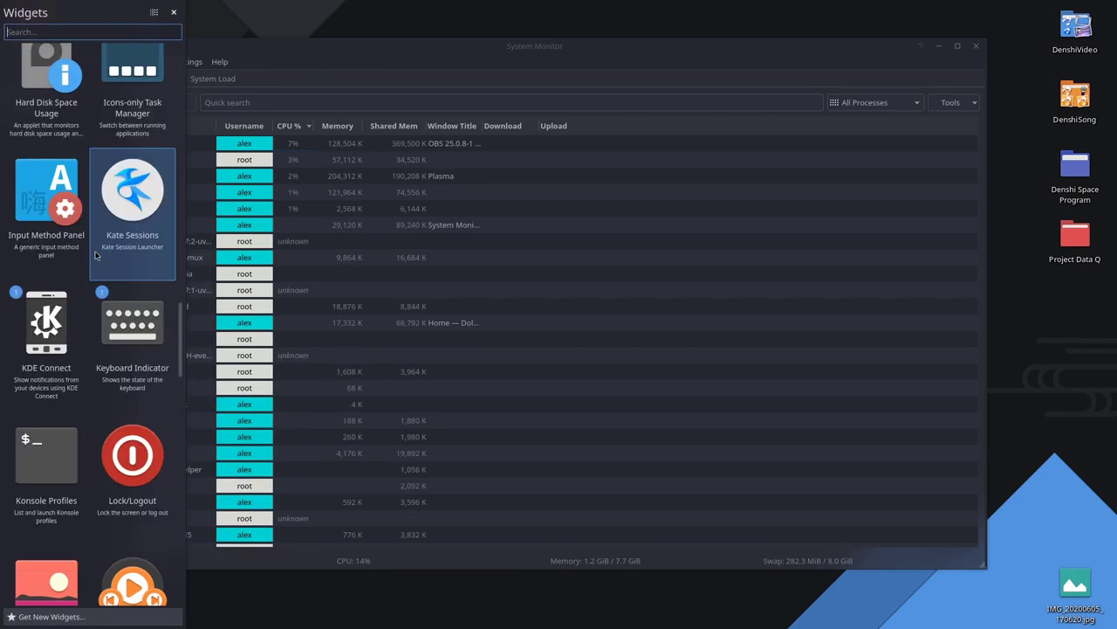
scroll(96, 255, down, 2)
scroll(96, 255, down, 3)
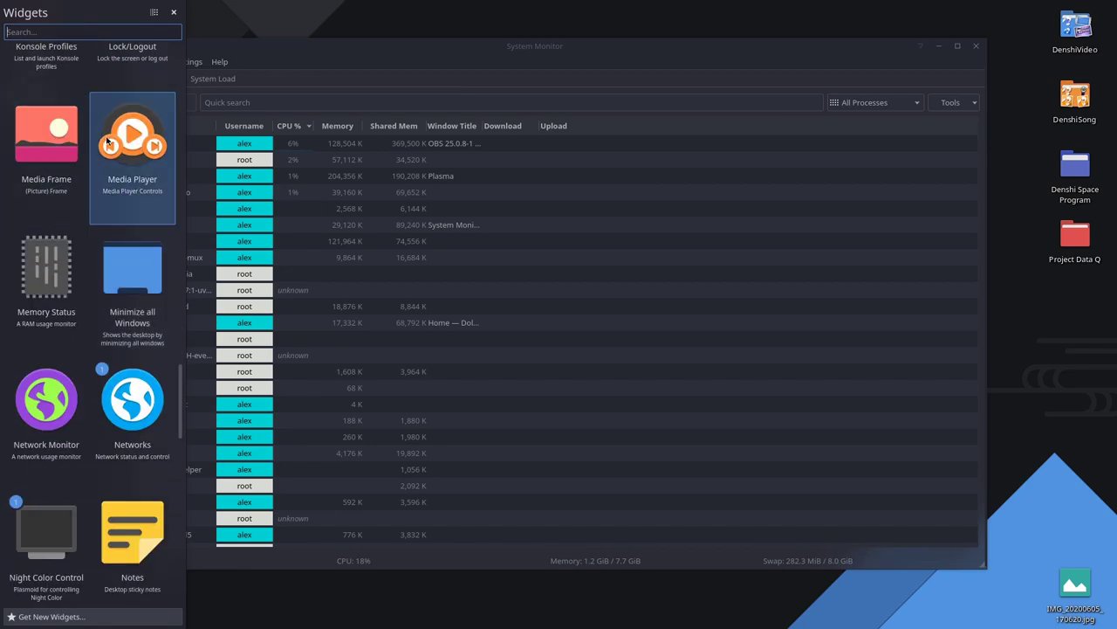
scroll(60, 419, down, 1)
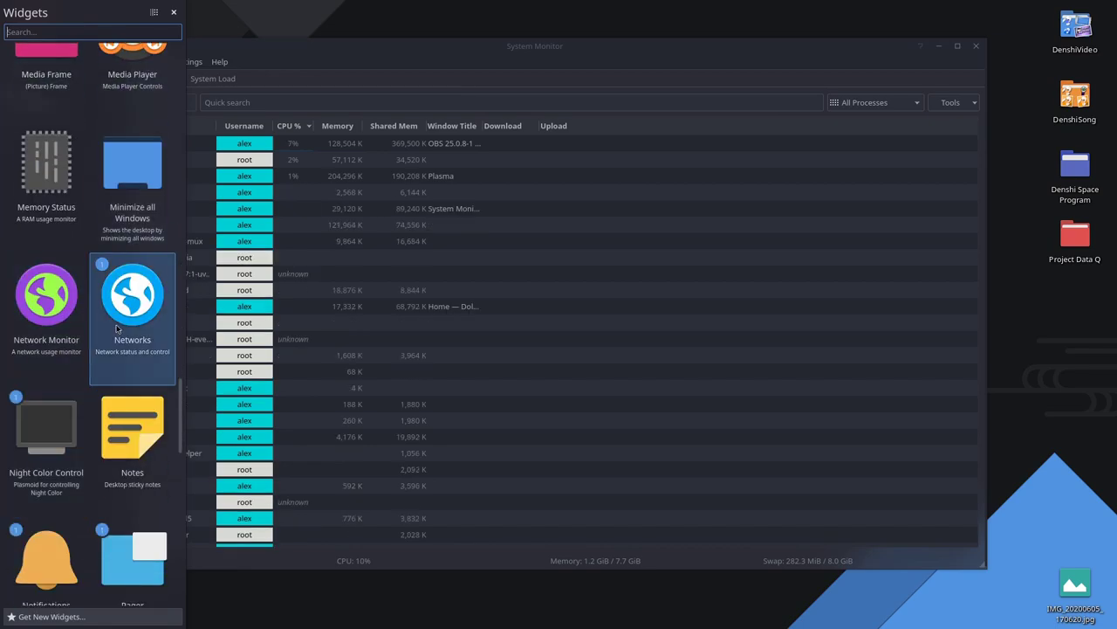
scroll(91, 280, down, 5)
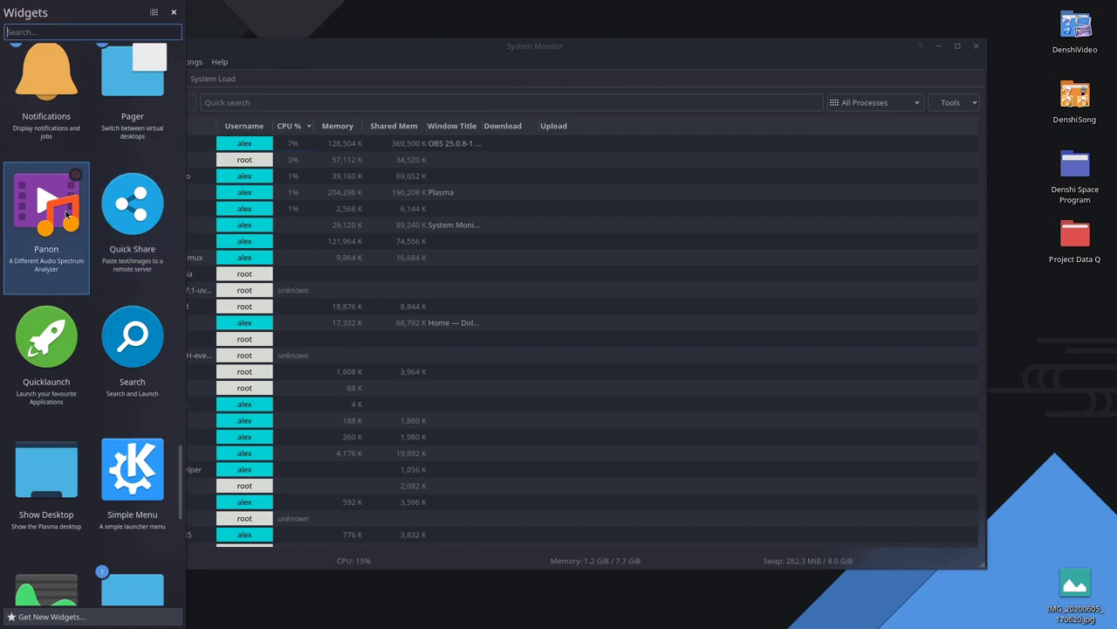
drag(43, 213, 475, 131)
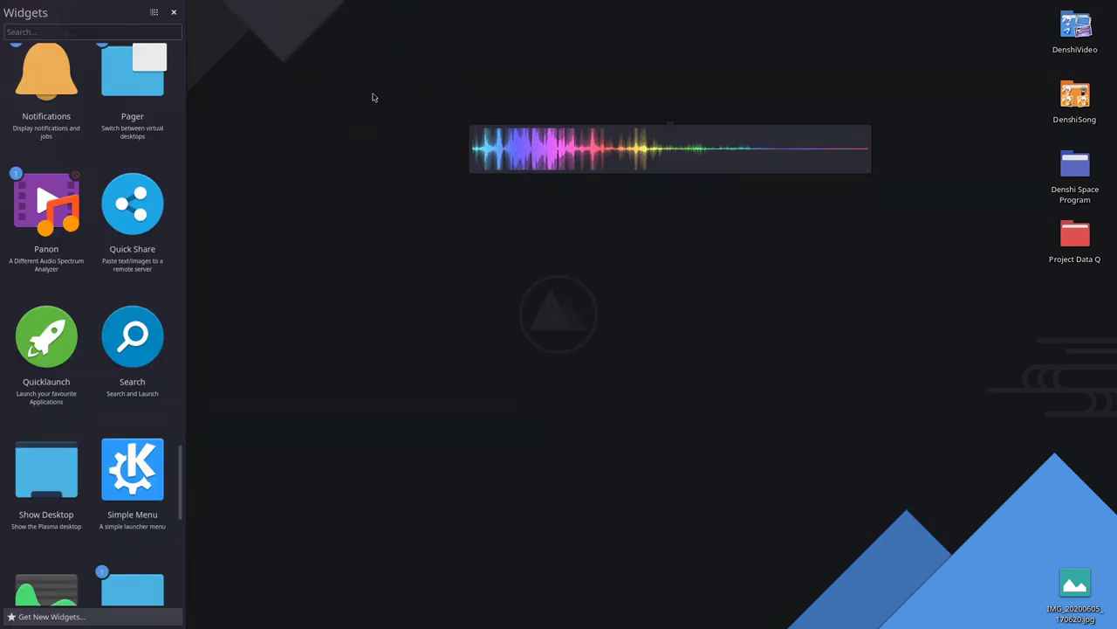
click(174, 12)
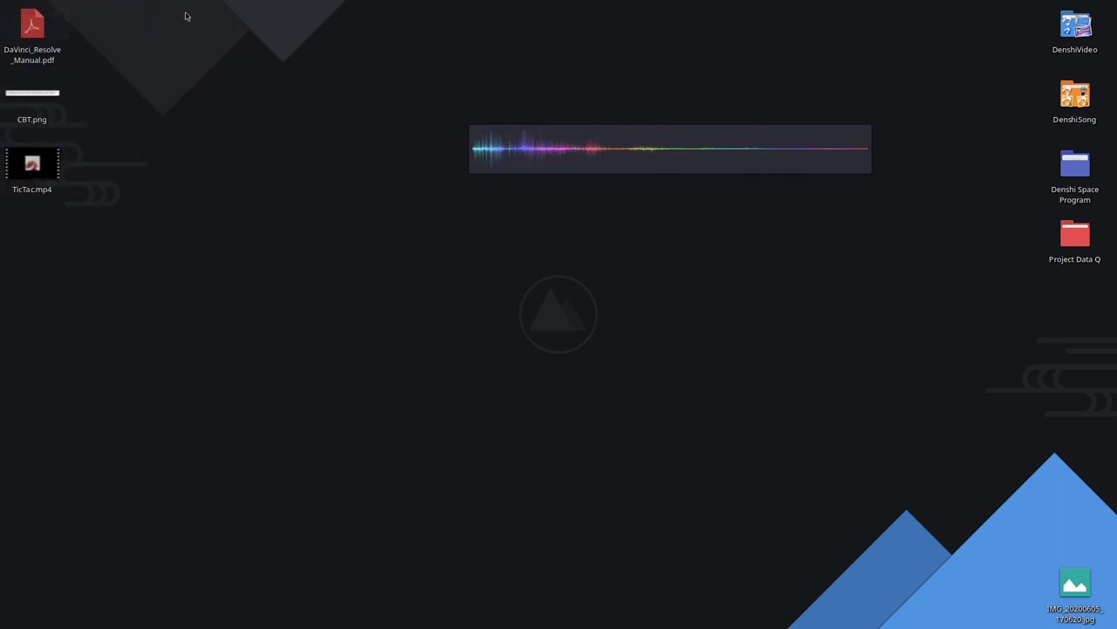
- Enter desktop layout customization and try moving and resizing the Panon widget
right_click(661, 161)
click(658, 175)
right_click(659, 175)
right_click(642, 148)
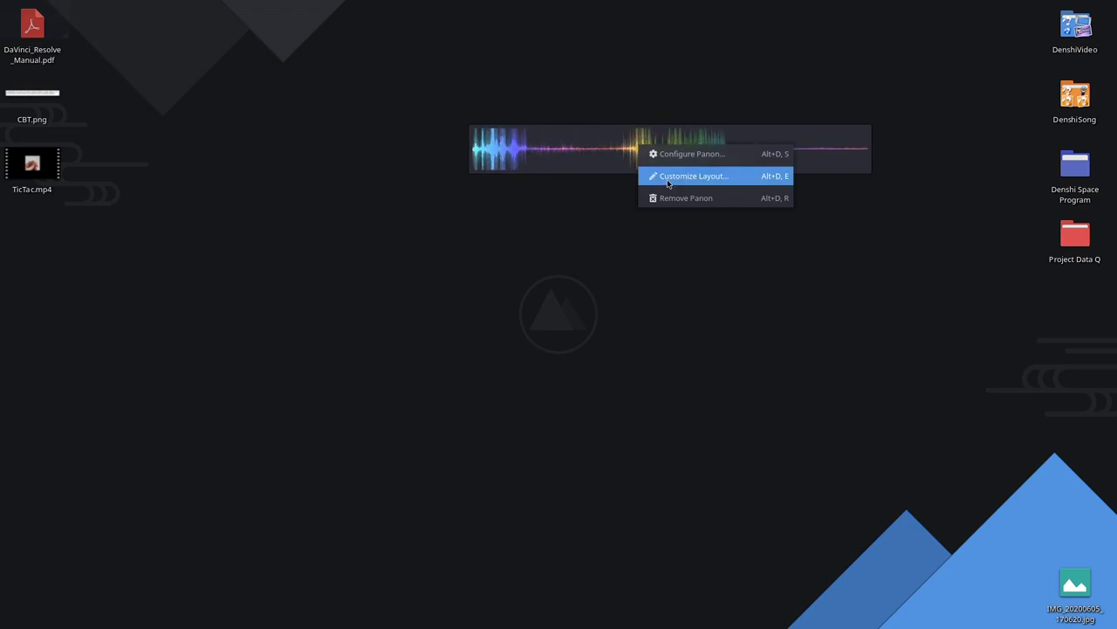
click(668, 177)
drag(599, 200, 367, 167)
drag(444, 200, 490, 243)
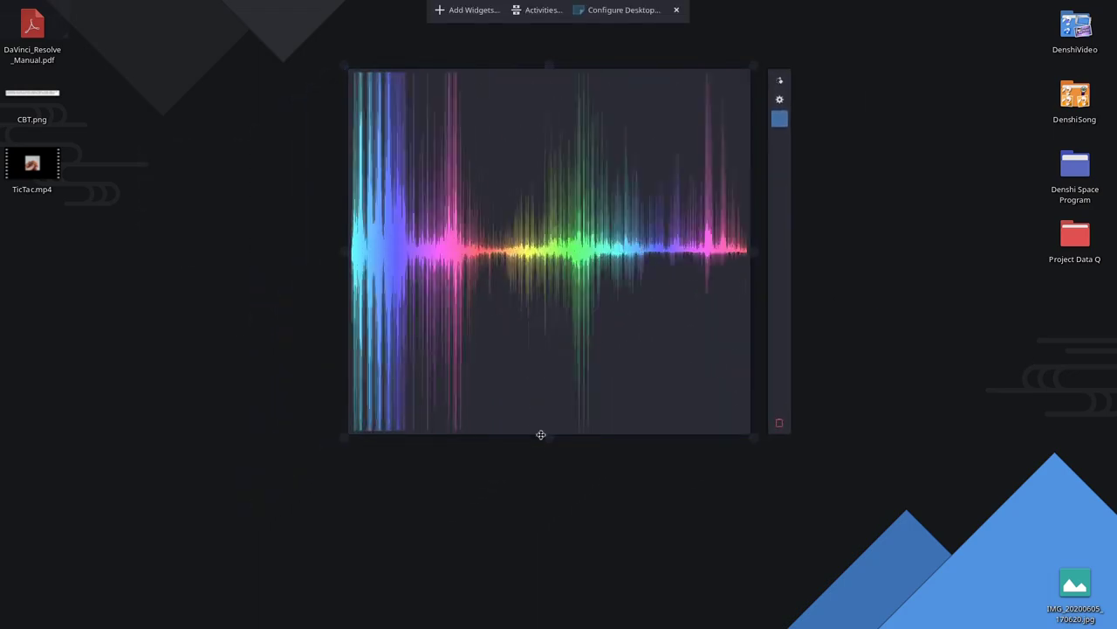
drag(546, 436, 567, 153)
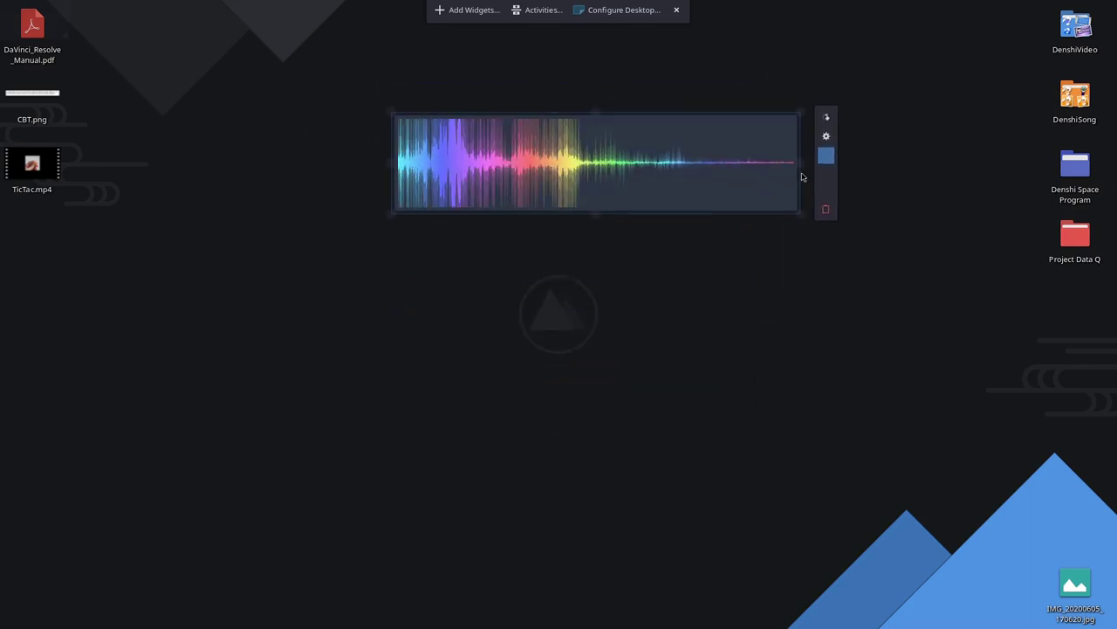
- Remove the Panon widget from the desktop, exit layout customization, and return to System Monitor
click(826, 209)
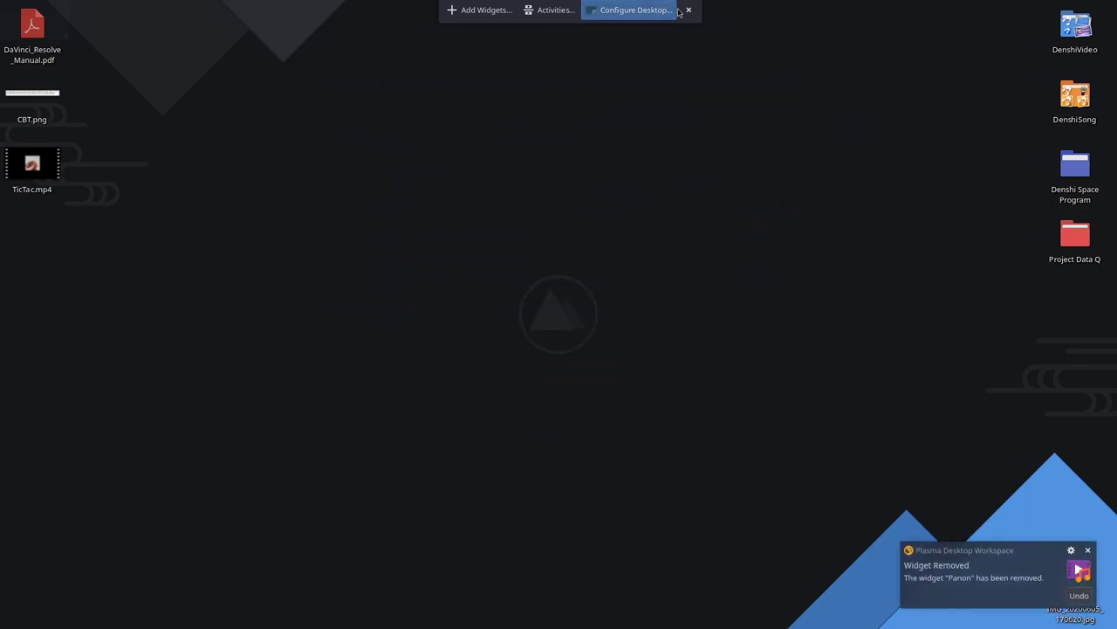
key(ctrl+Escape)
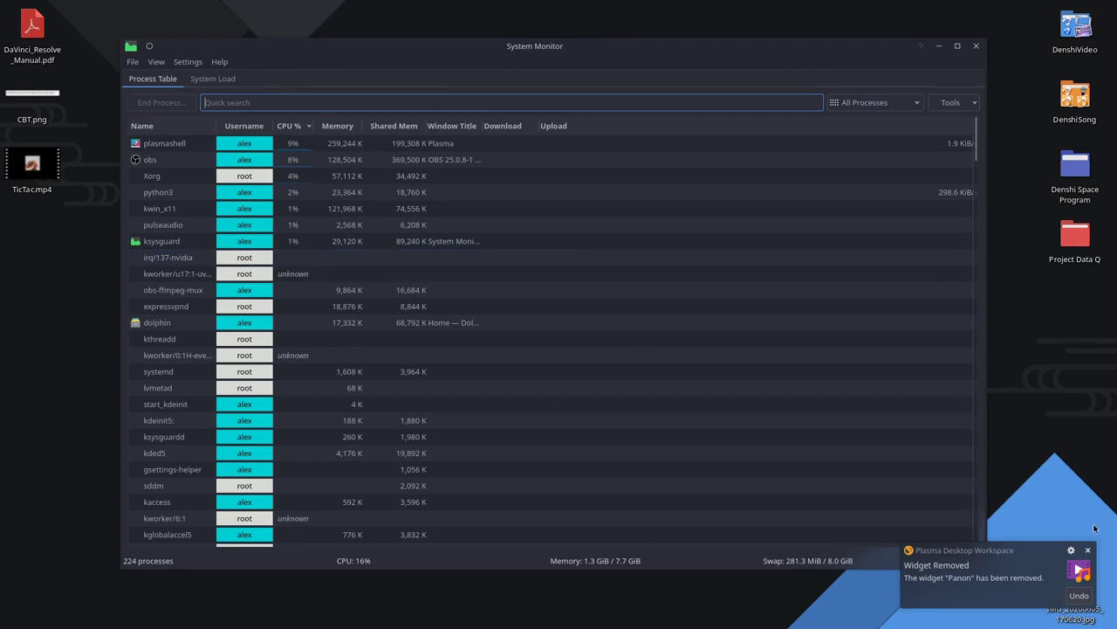
click(942, 397)
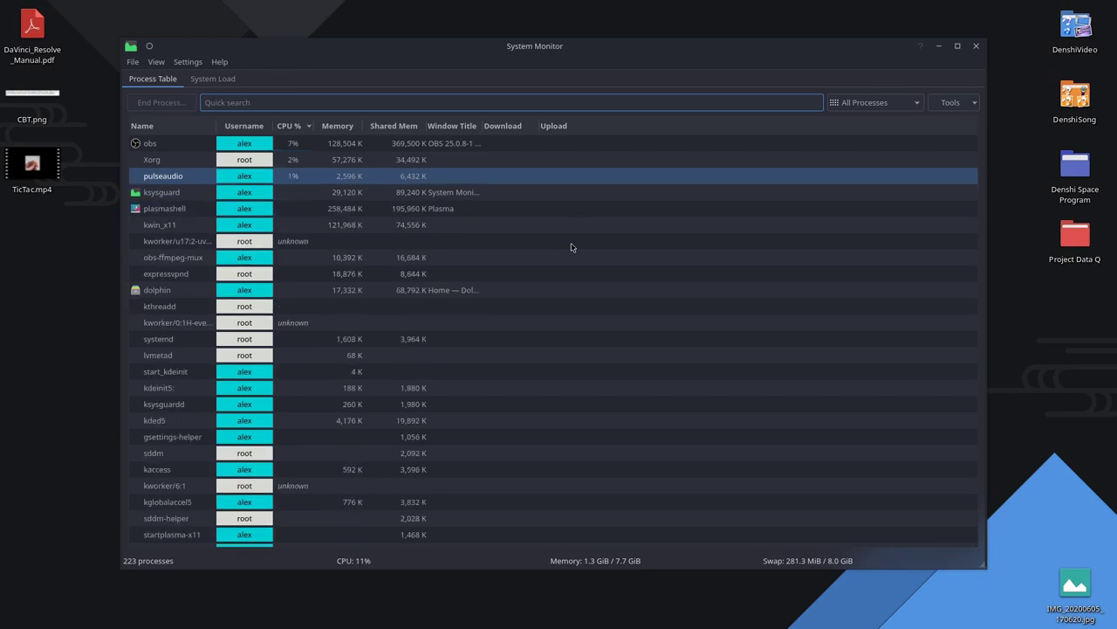
click(576, 247)
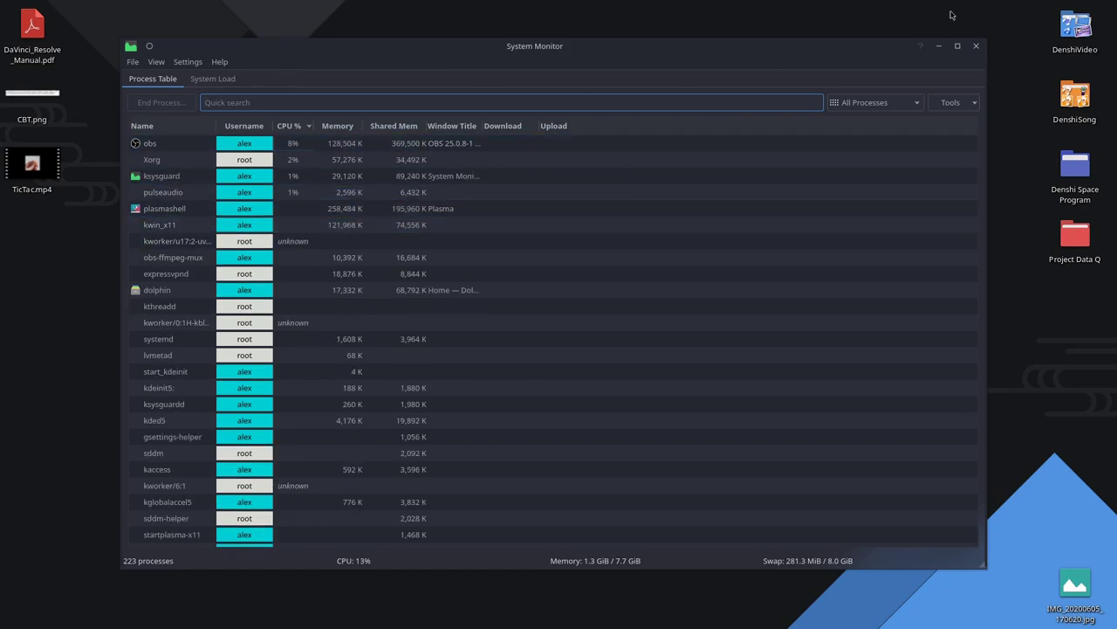
- Minimize System Monitor, open a Konsole terminal window, and move it to the middle of the desktop
click(939, 46)
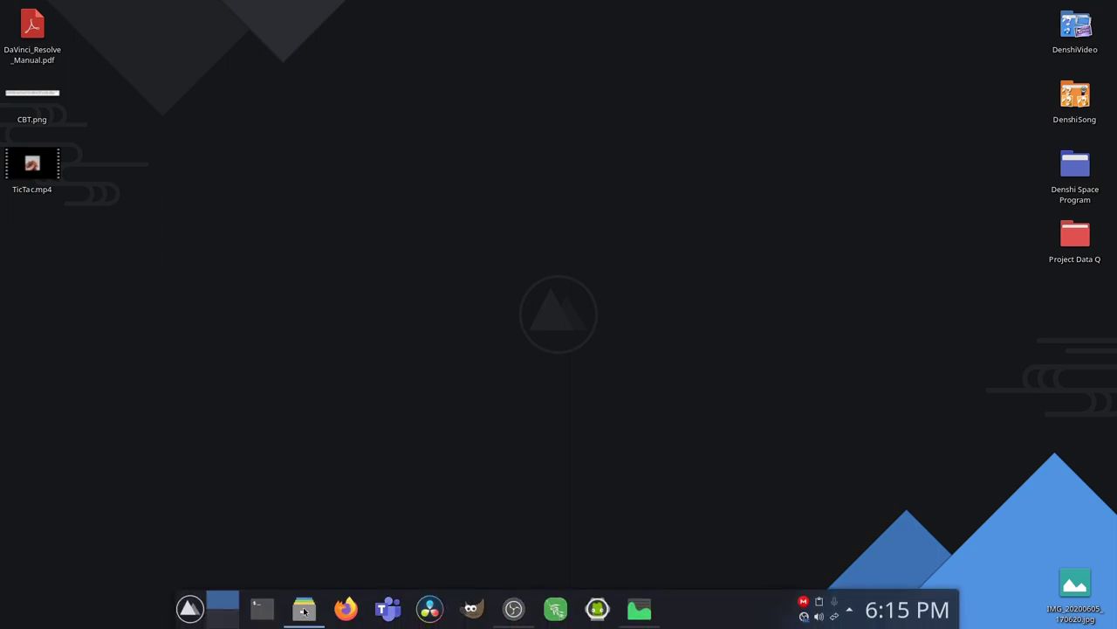
click(262, 606)
drag(204, 13, 480, 122)
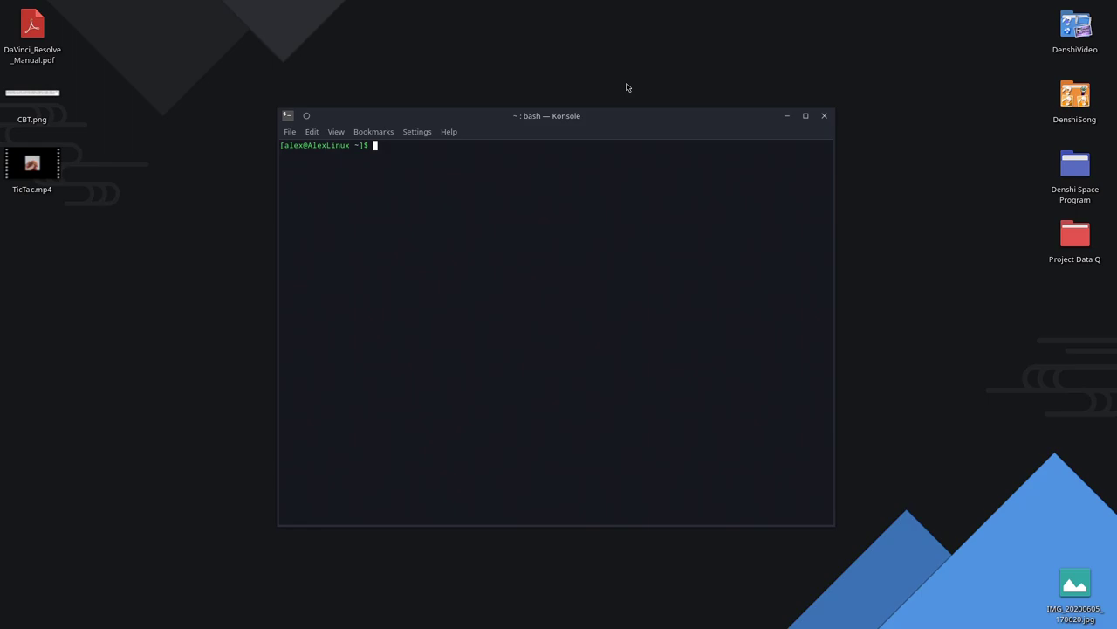
- Launch the K3b disc burning application, look over its main window, and close it
key(super)
text(k3)
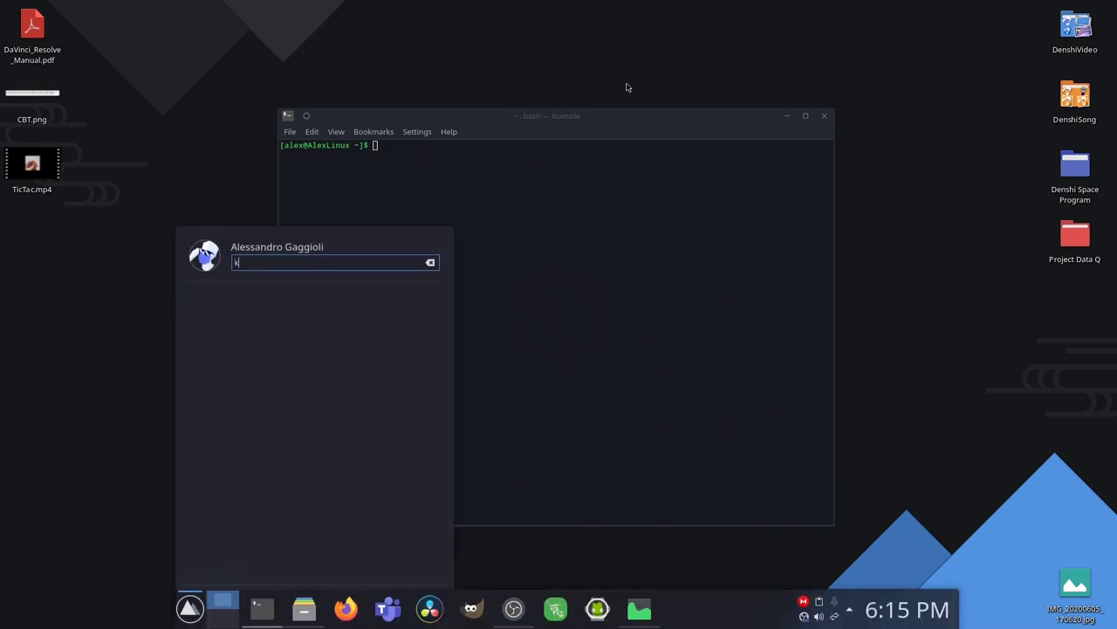
key(Return)
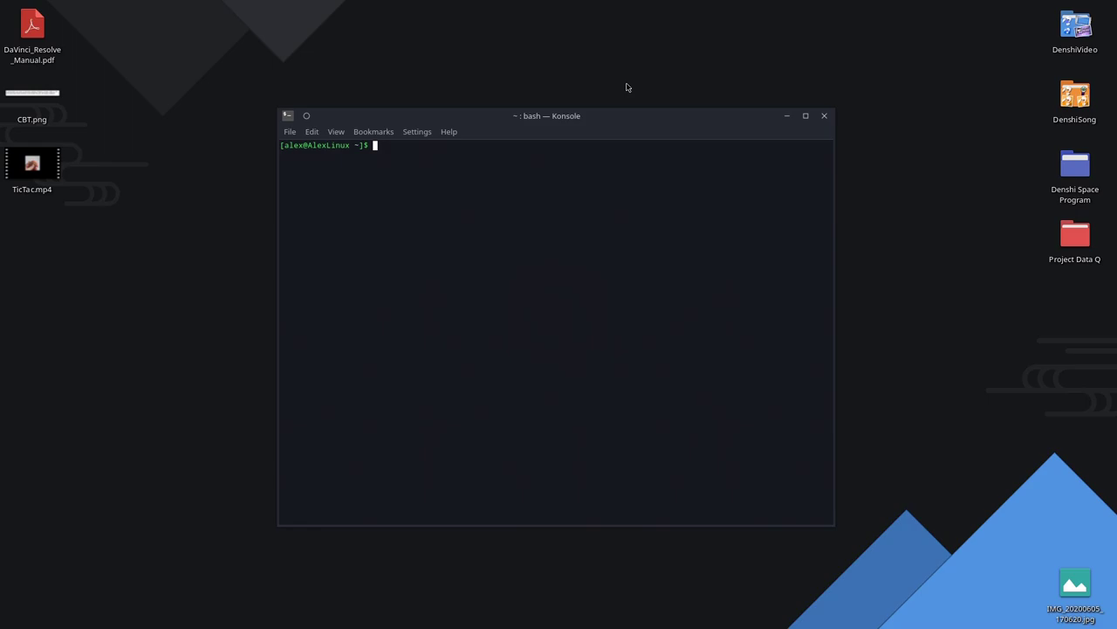
key(super)
text(k3b)
key(Return)
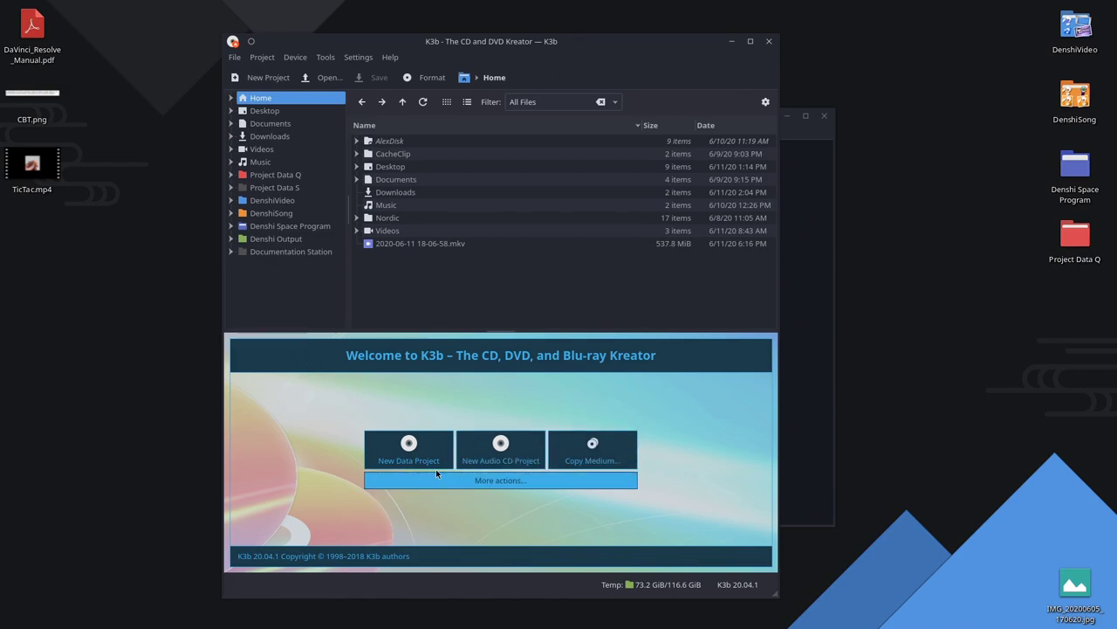
click(769, 41)
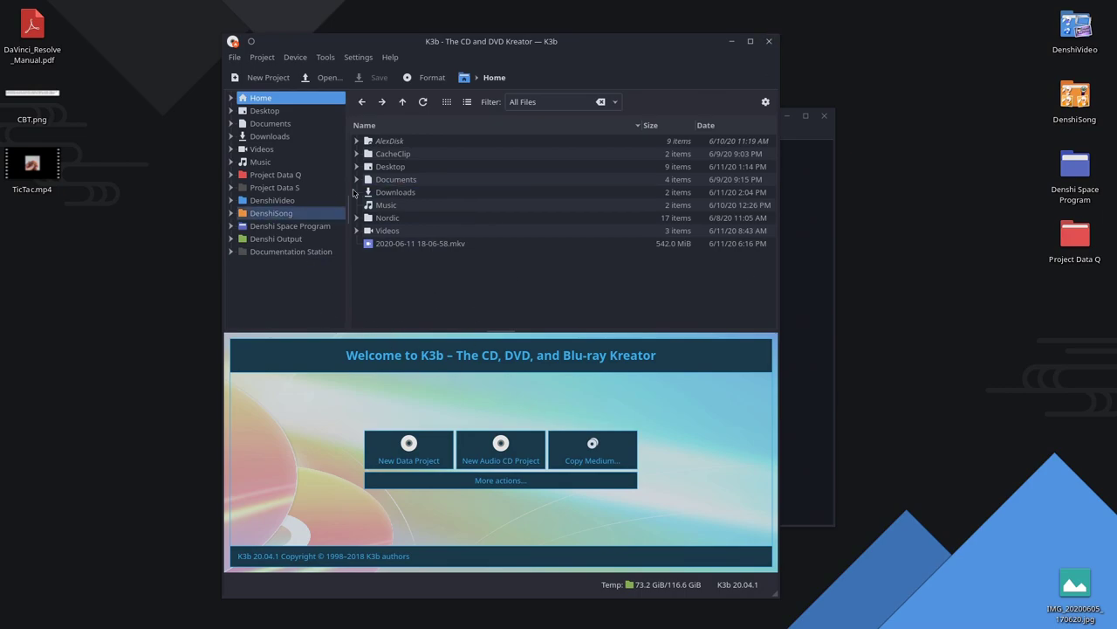
click(770, 41)
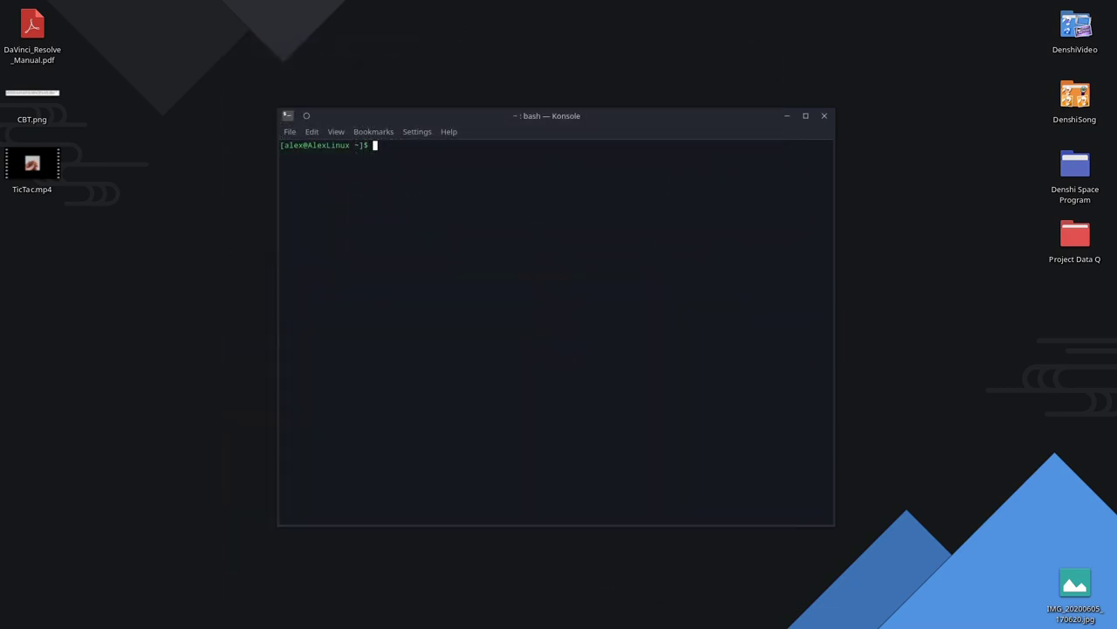
- Launch the Kid3 audio tag editor
key(super)
text(kid3)
key(Return)
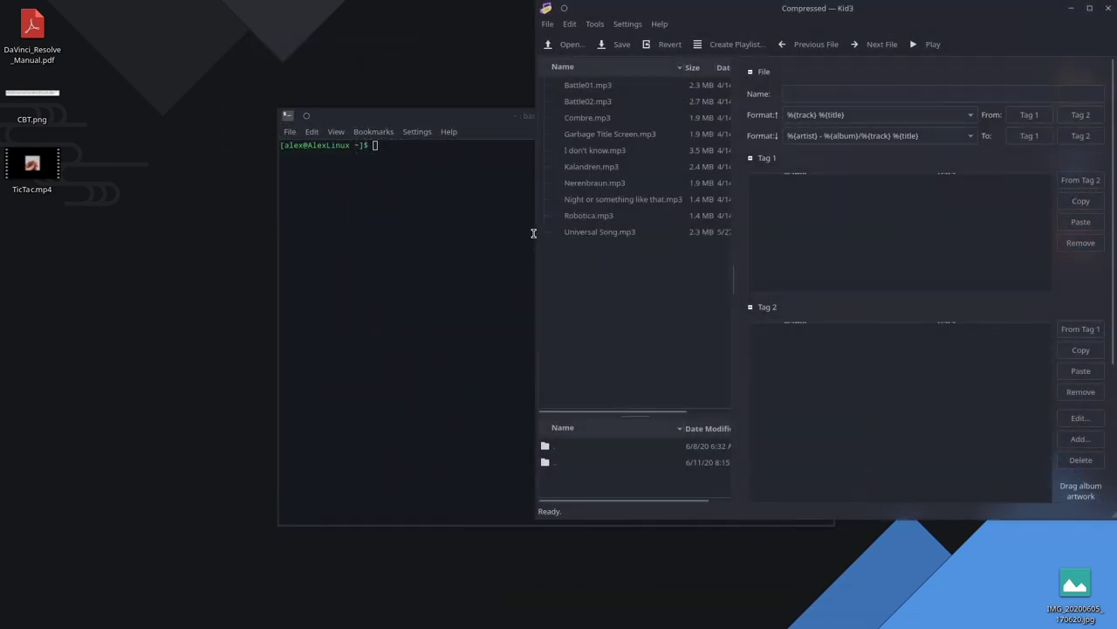
- View the tags of the MP3 files in the Compressed folder, starting with Garbage Title Screen.mp3 and ending at Battle01.mp3
click(395, 146)
click(414, 227)
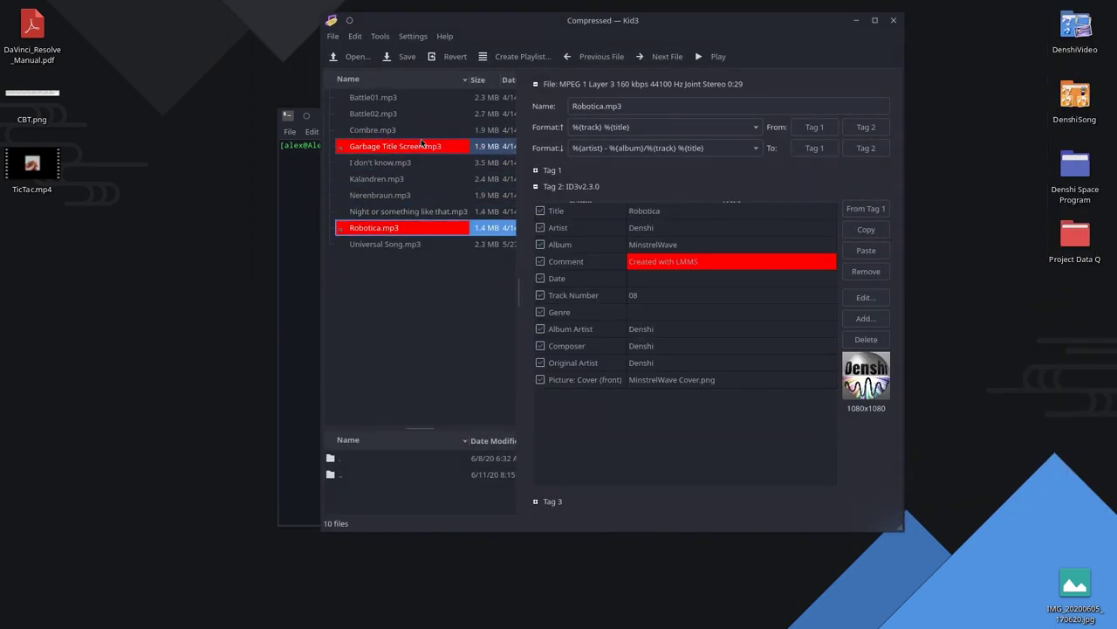
ctrl+click(409, 211)
ctrl+click(380, 162)
ctrl+click(380, 195)
ctrl+click(377, 178)
ctrl+click(385, 244)
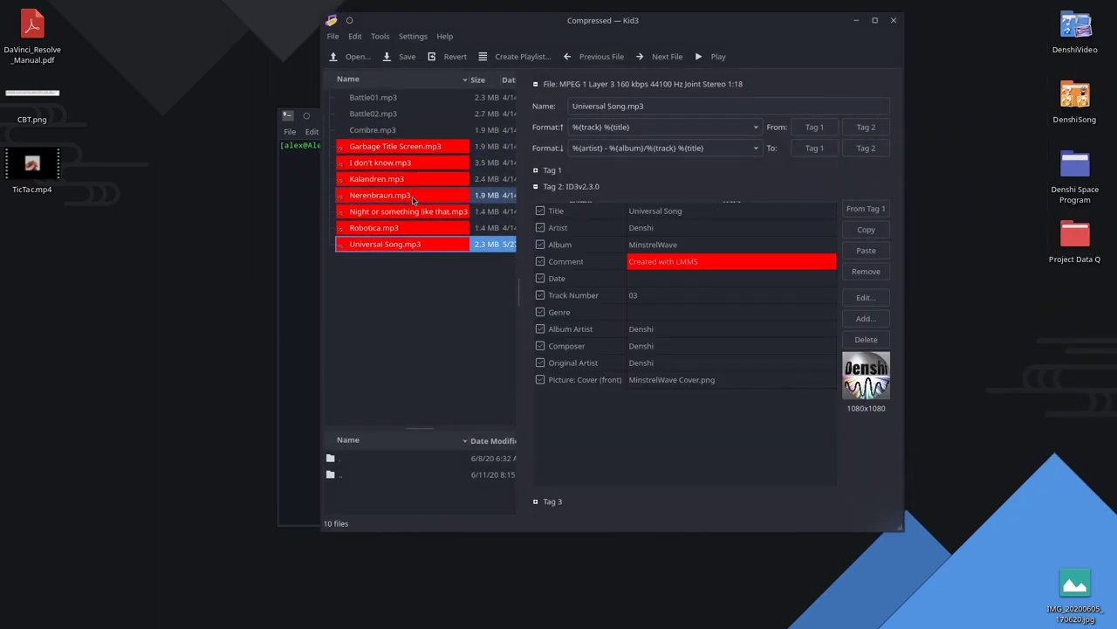
ctrl+click(413, 129)
ctrl+click(414, 113)
ctrl+click(415, 98)
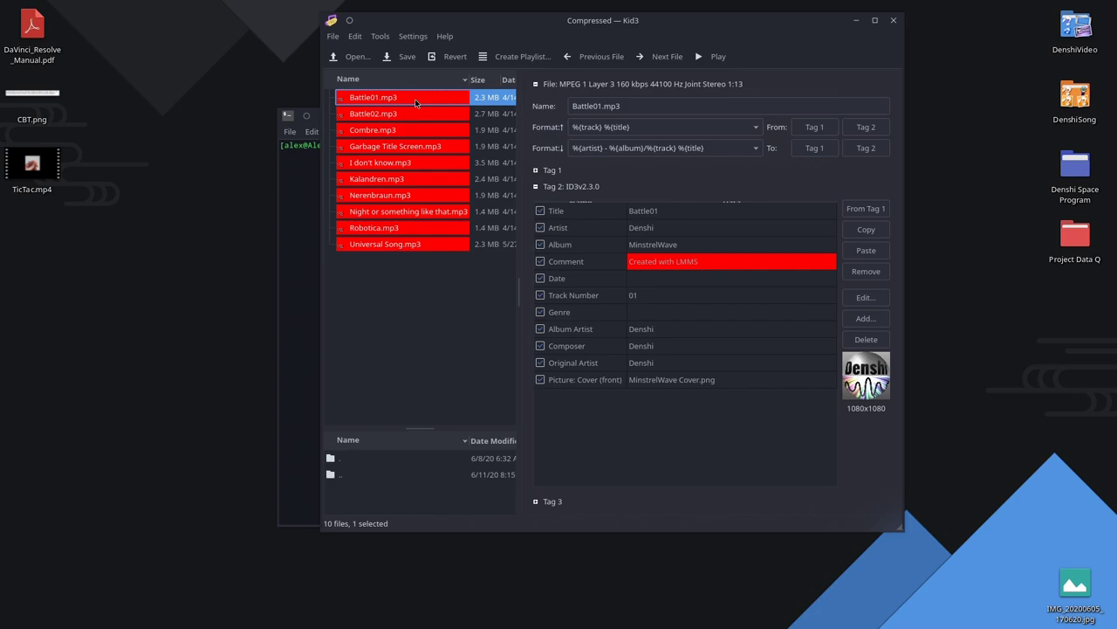
- Compare the tags of the tracks again, going from Battle02.mp3 down to Universal Song.mp3 and back up to I don't know.mp3
click(424, 113)
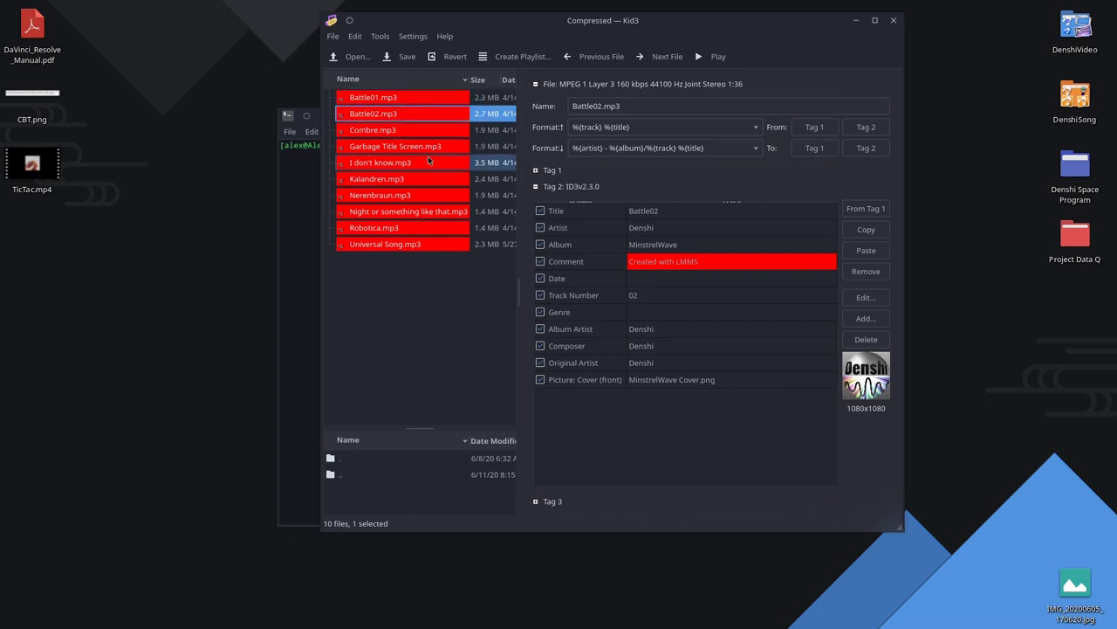
click(432, 146)
click(432, 194)
click(432, 211)
click(432, 244)
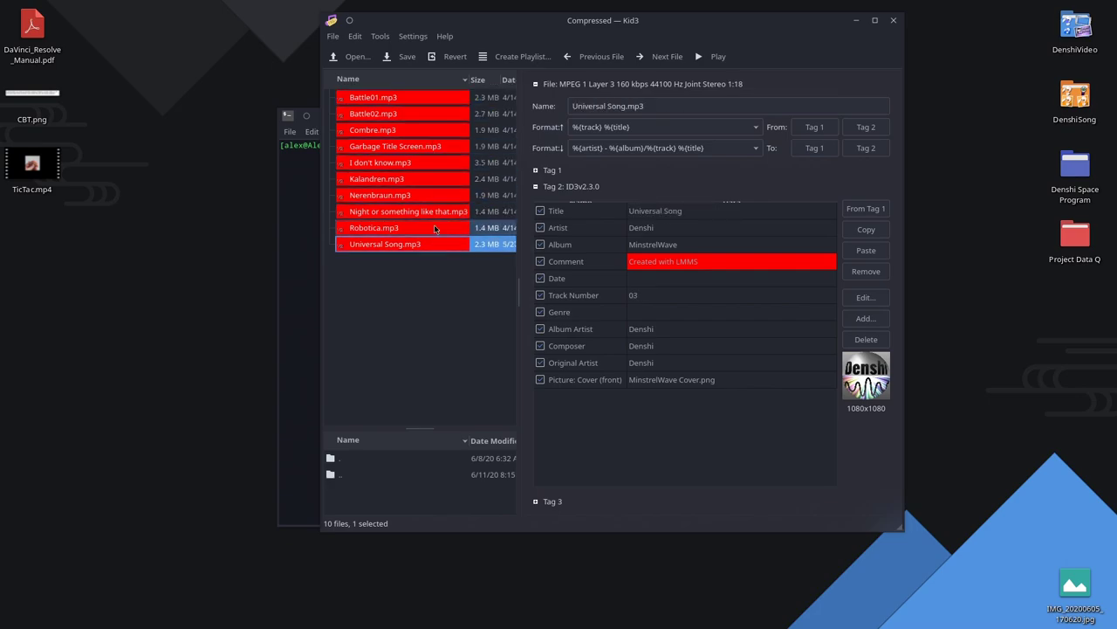
click(436, 228)
click(437, 212)
click(437, 195)
click(436, 179)
click(433, 162)
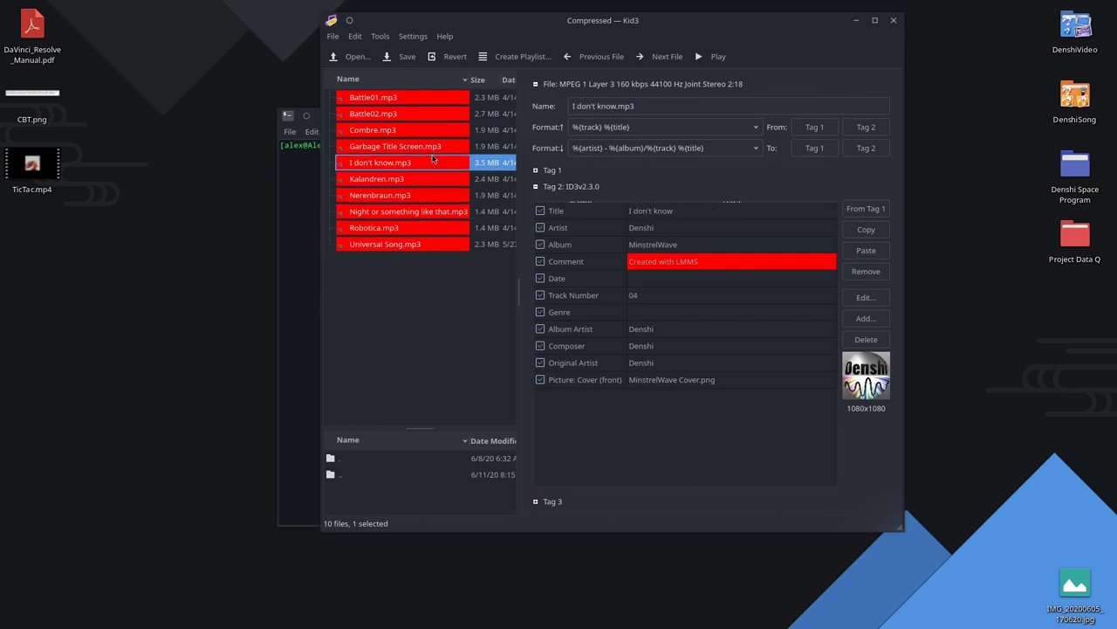
- Widen the file list to show the full Date Modified column and view Universal Song.mp3's tags before closing Kid3
drag(521, 157, 574, 159)
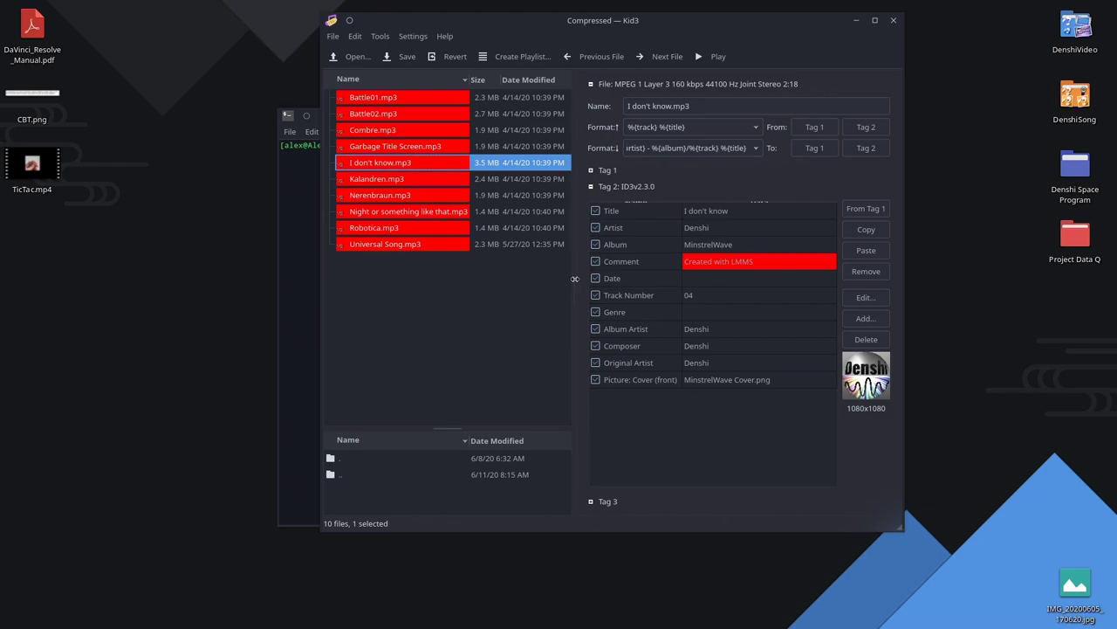
click(506, 245)
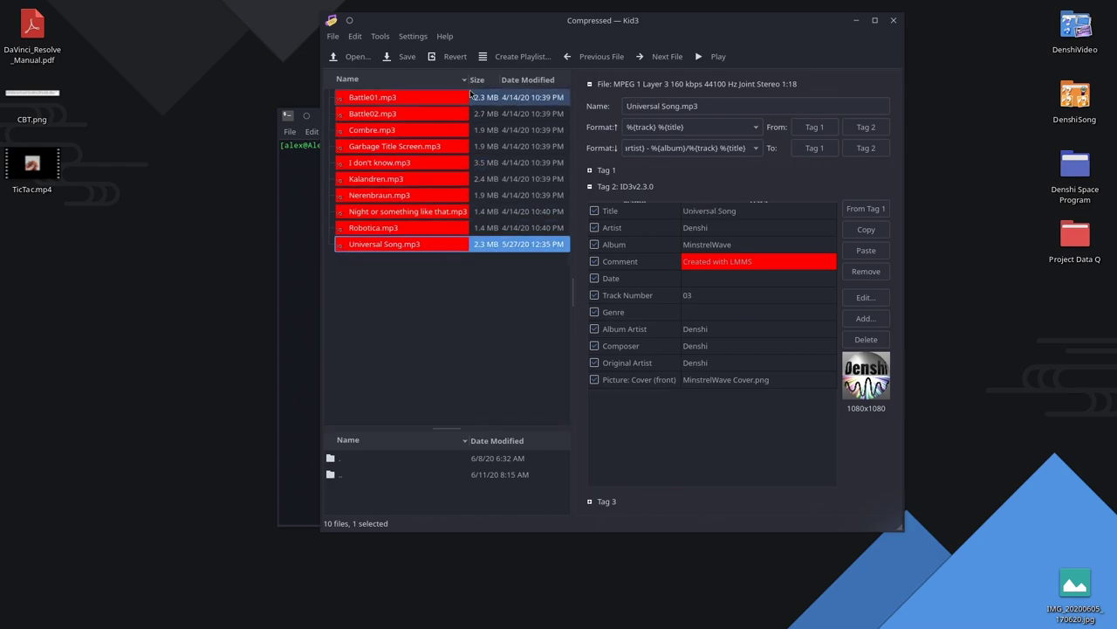
click(379, 306)
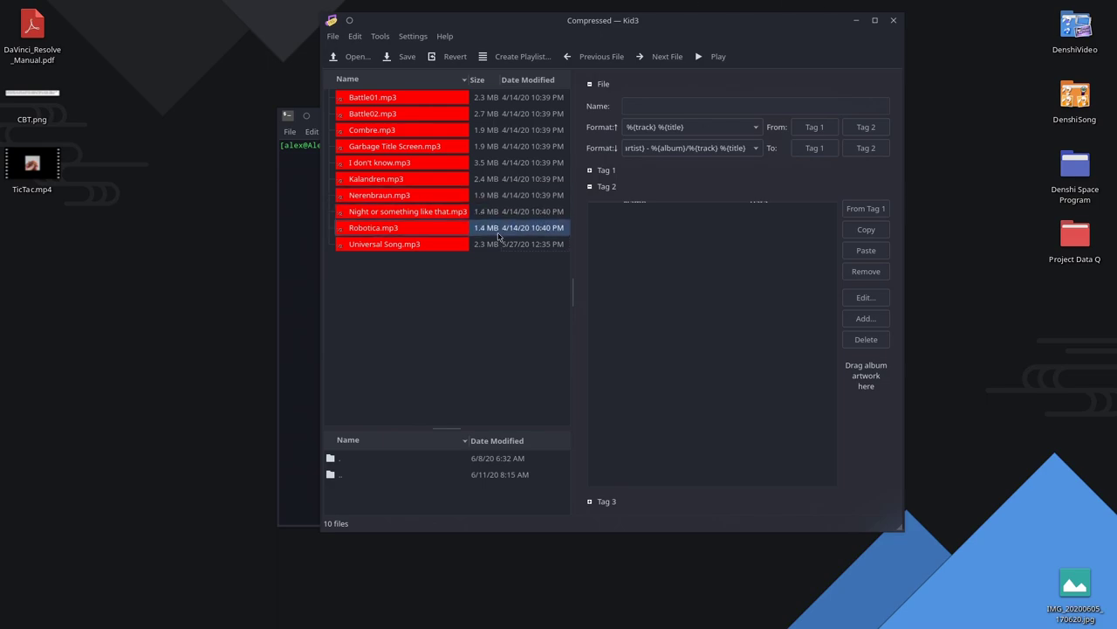
click(894, 19)
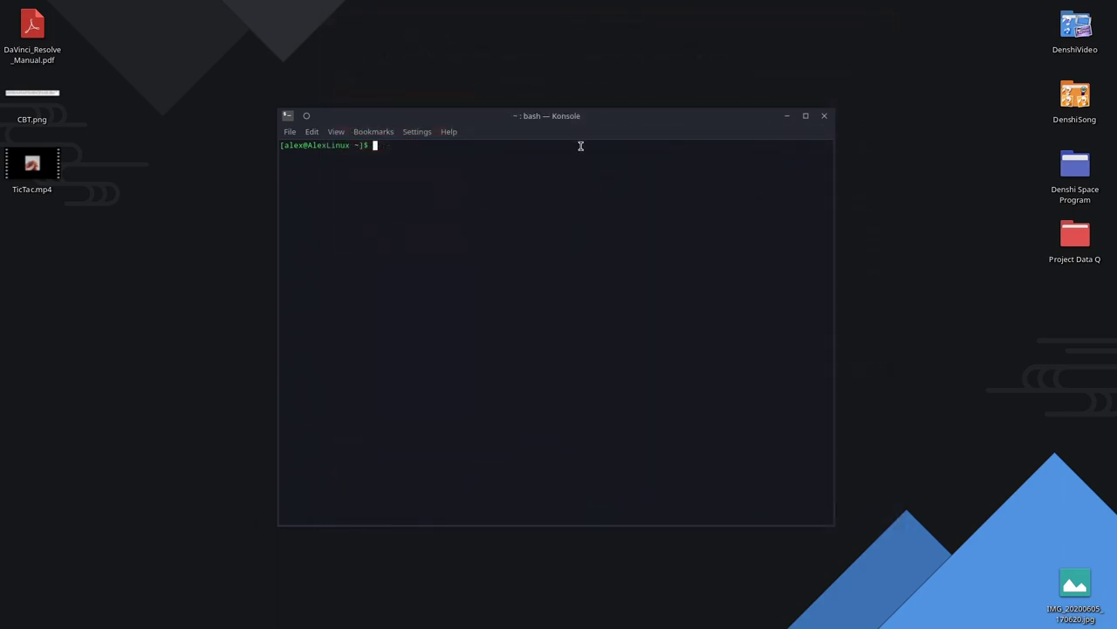
- Run echo "Goodbye!" in the Konsole terminal and enlarge the terminal text
mouse_move(584, 623)
text(echo "Goodbye!")
key(Return)
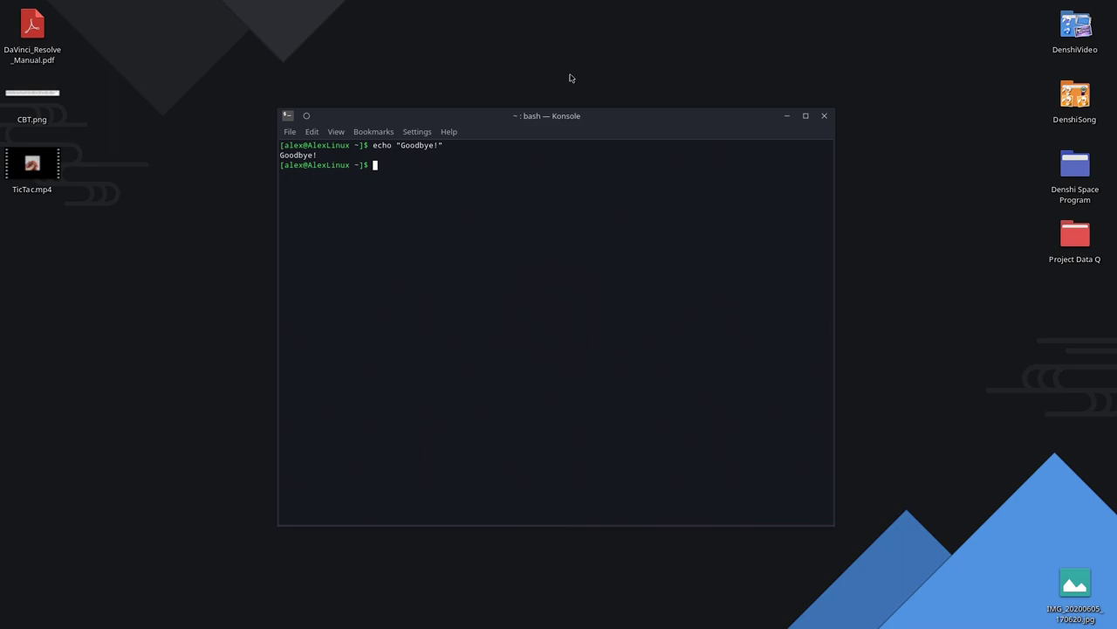
scroll(481, 249, up, 10)
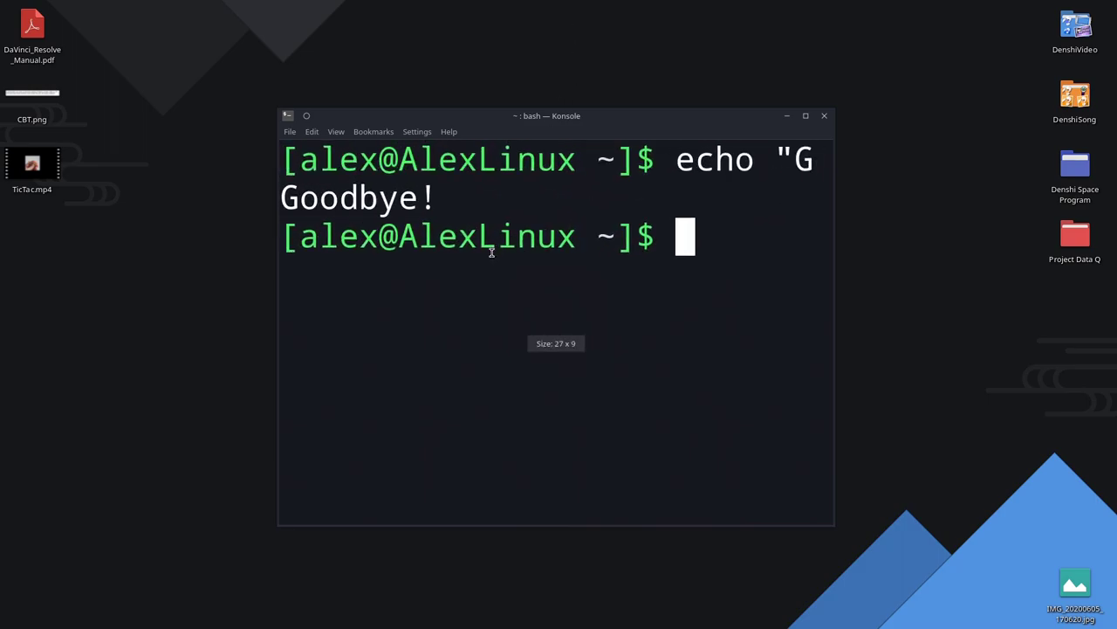